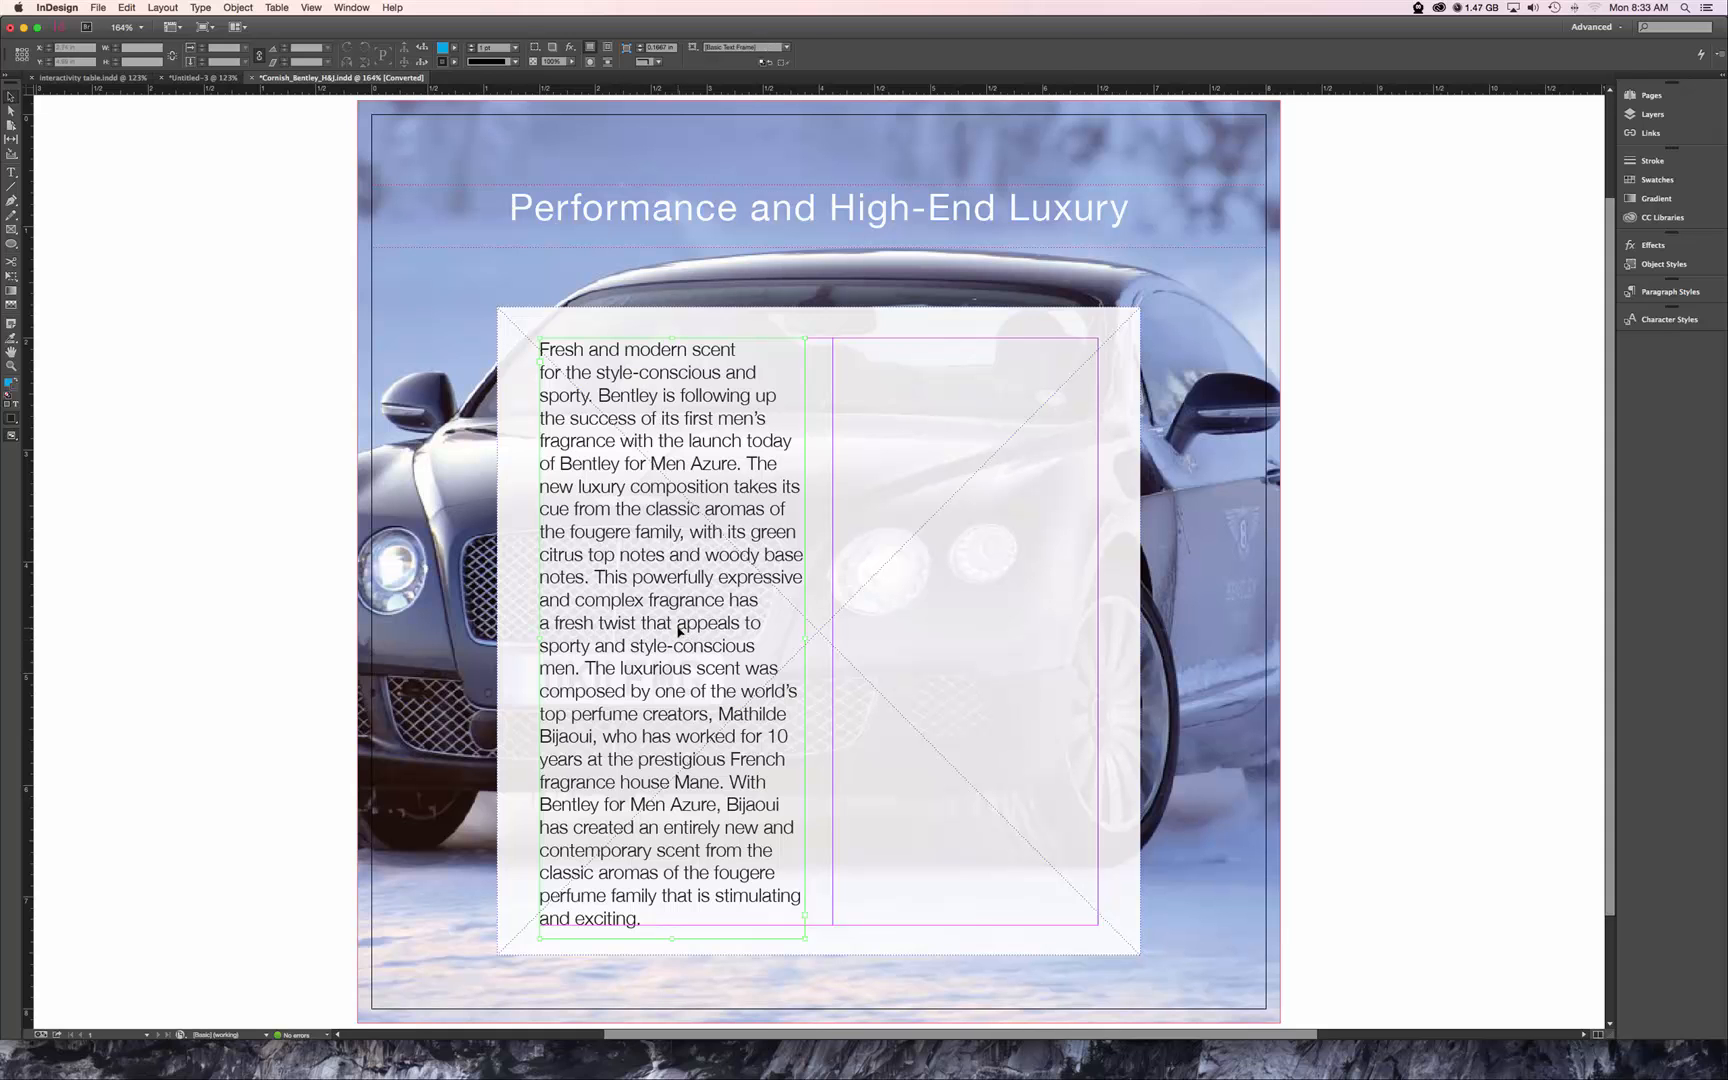
Justify all the body text in the left column, with its last line aligned left.
double_click(679, 630)
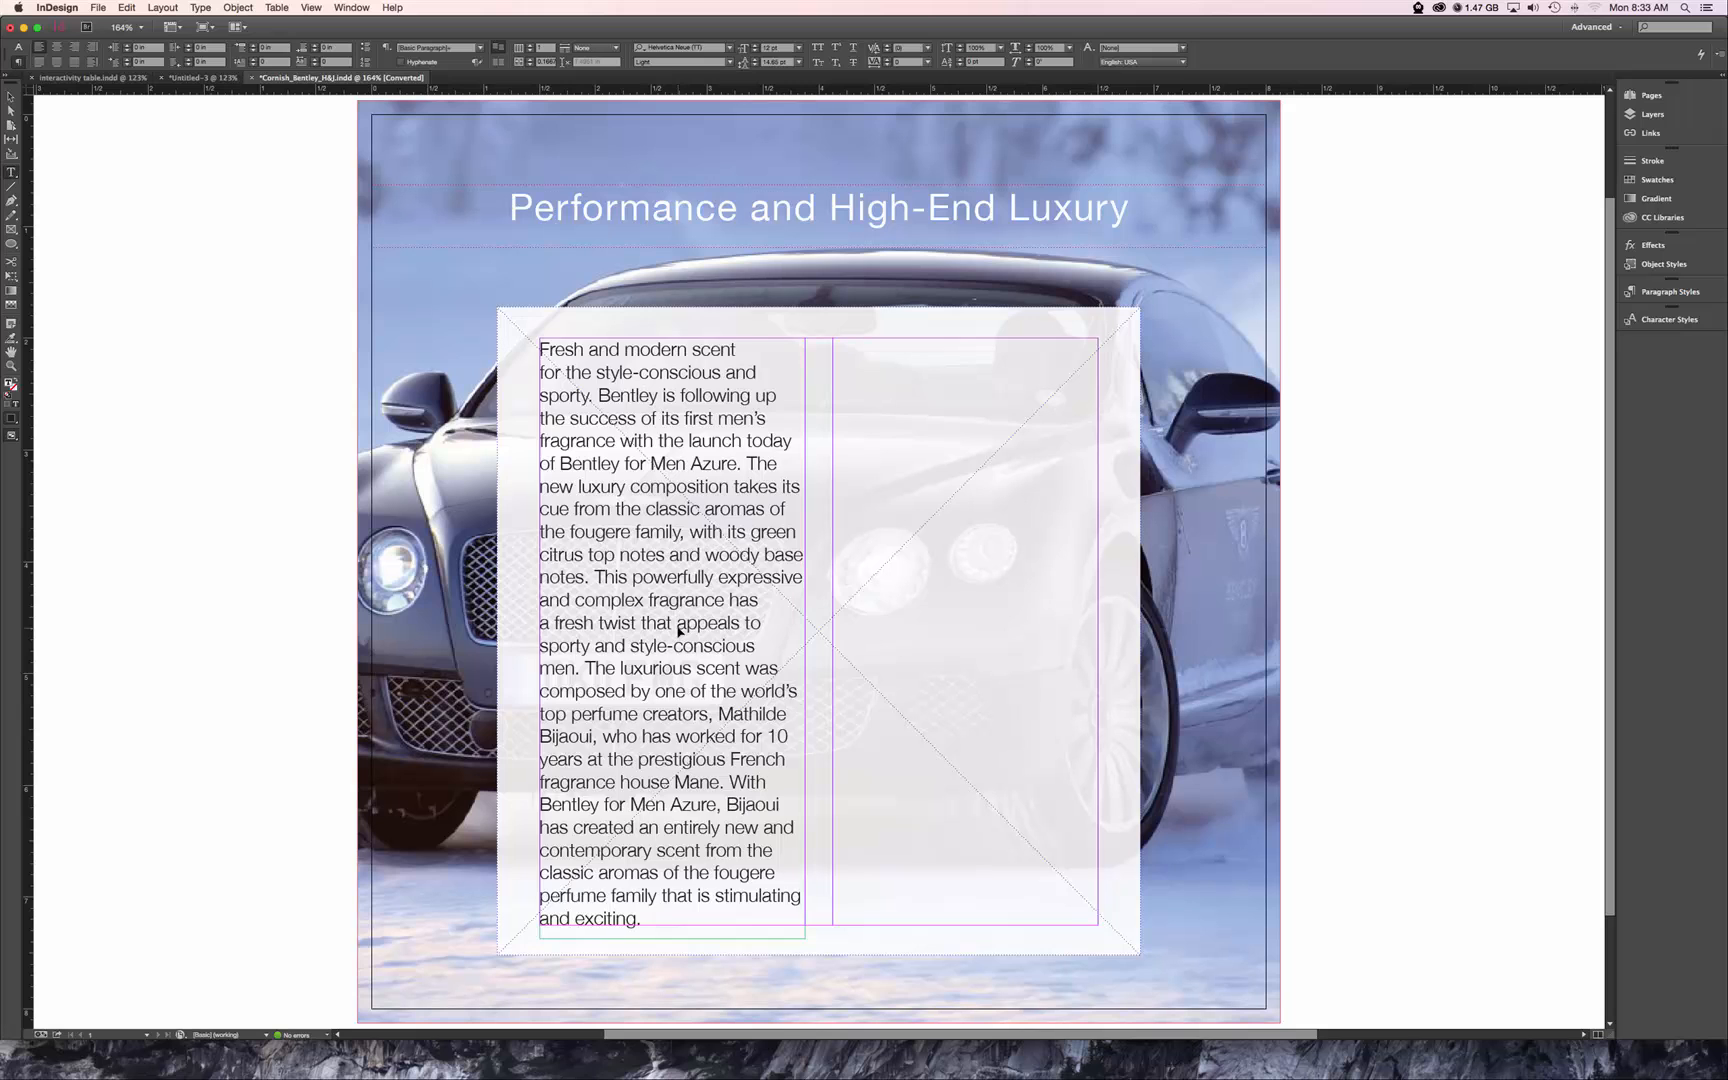
key("super+a")
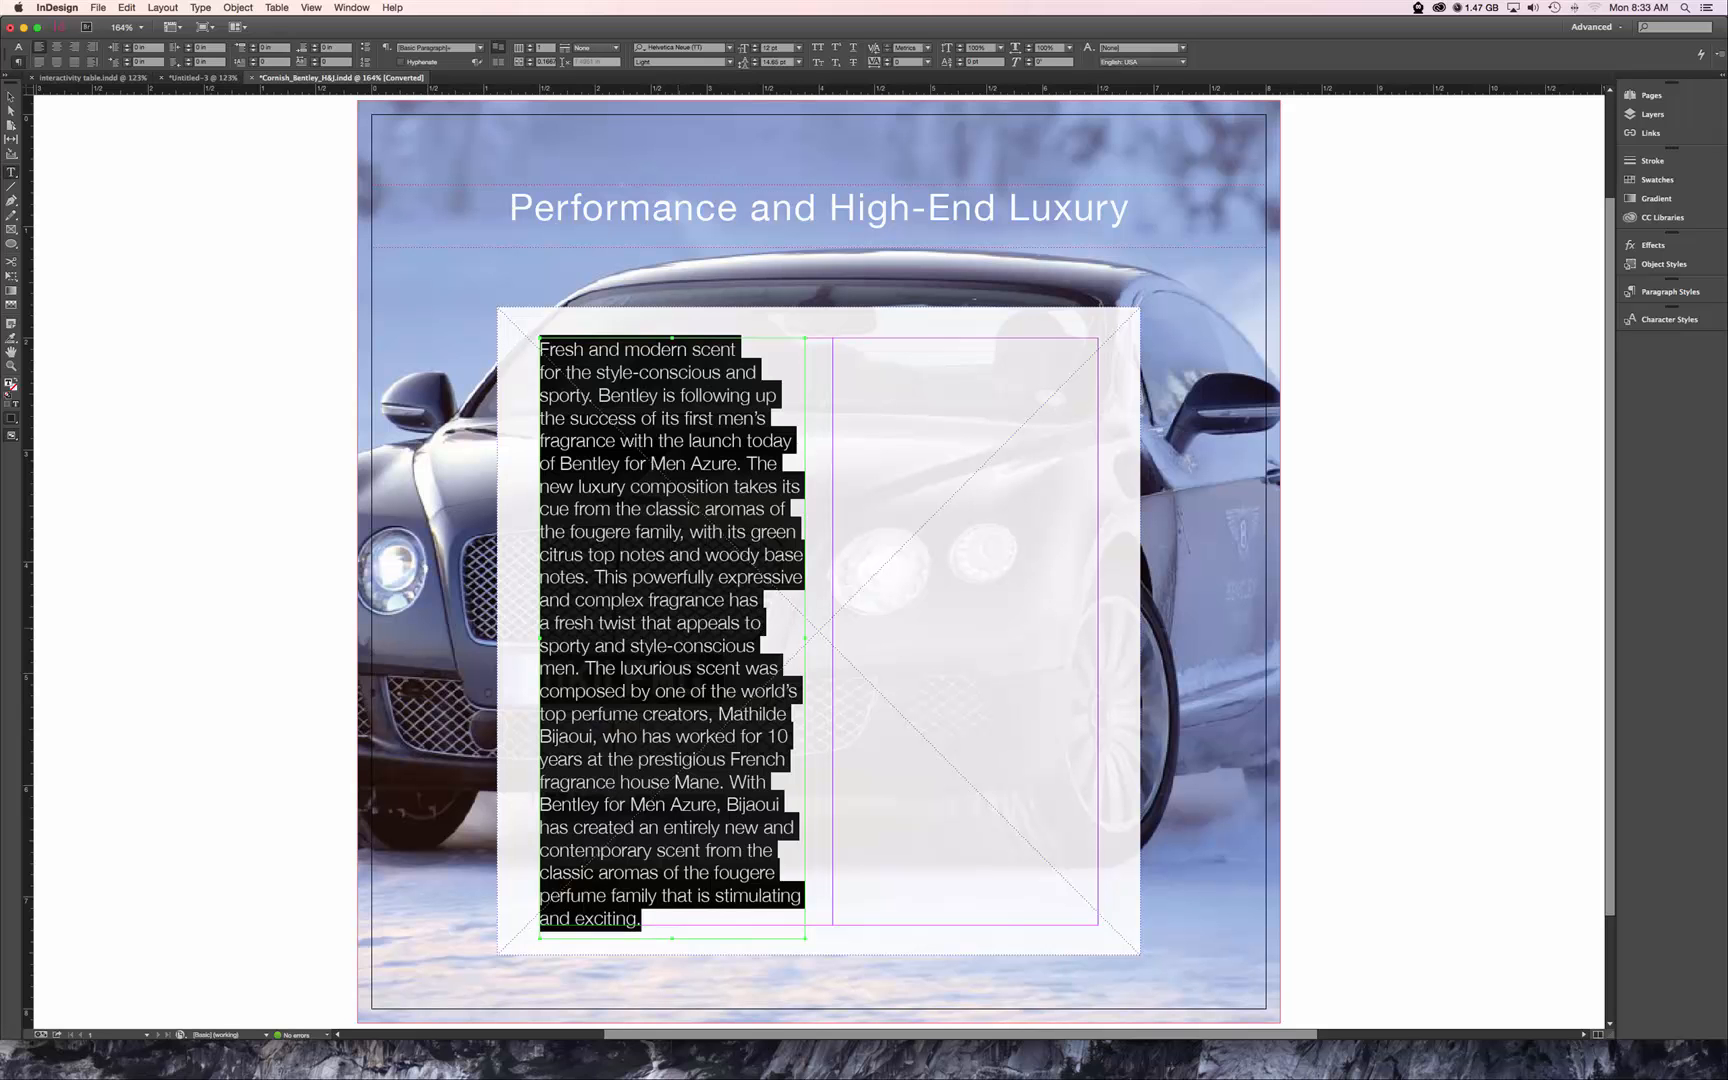
key("super+shift+j")
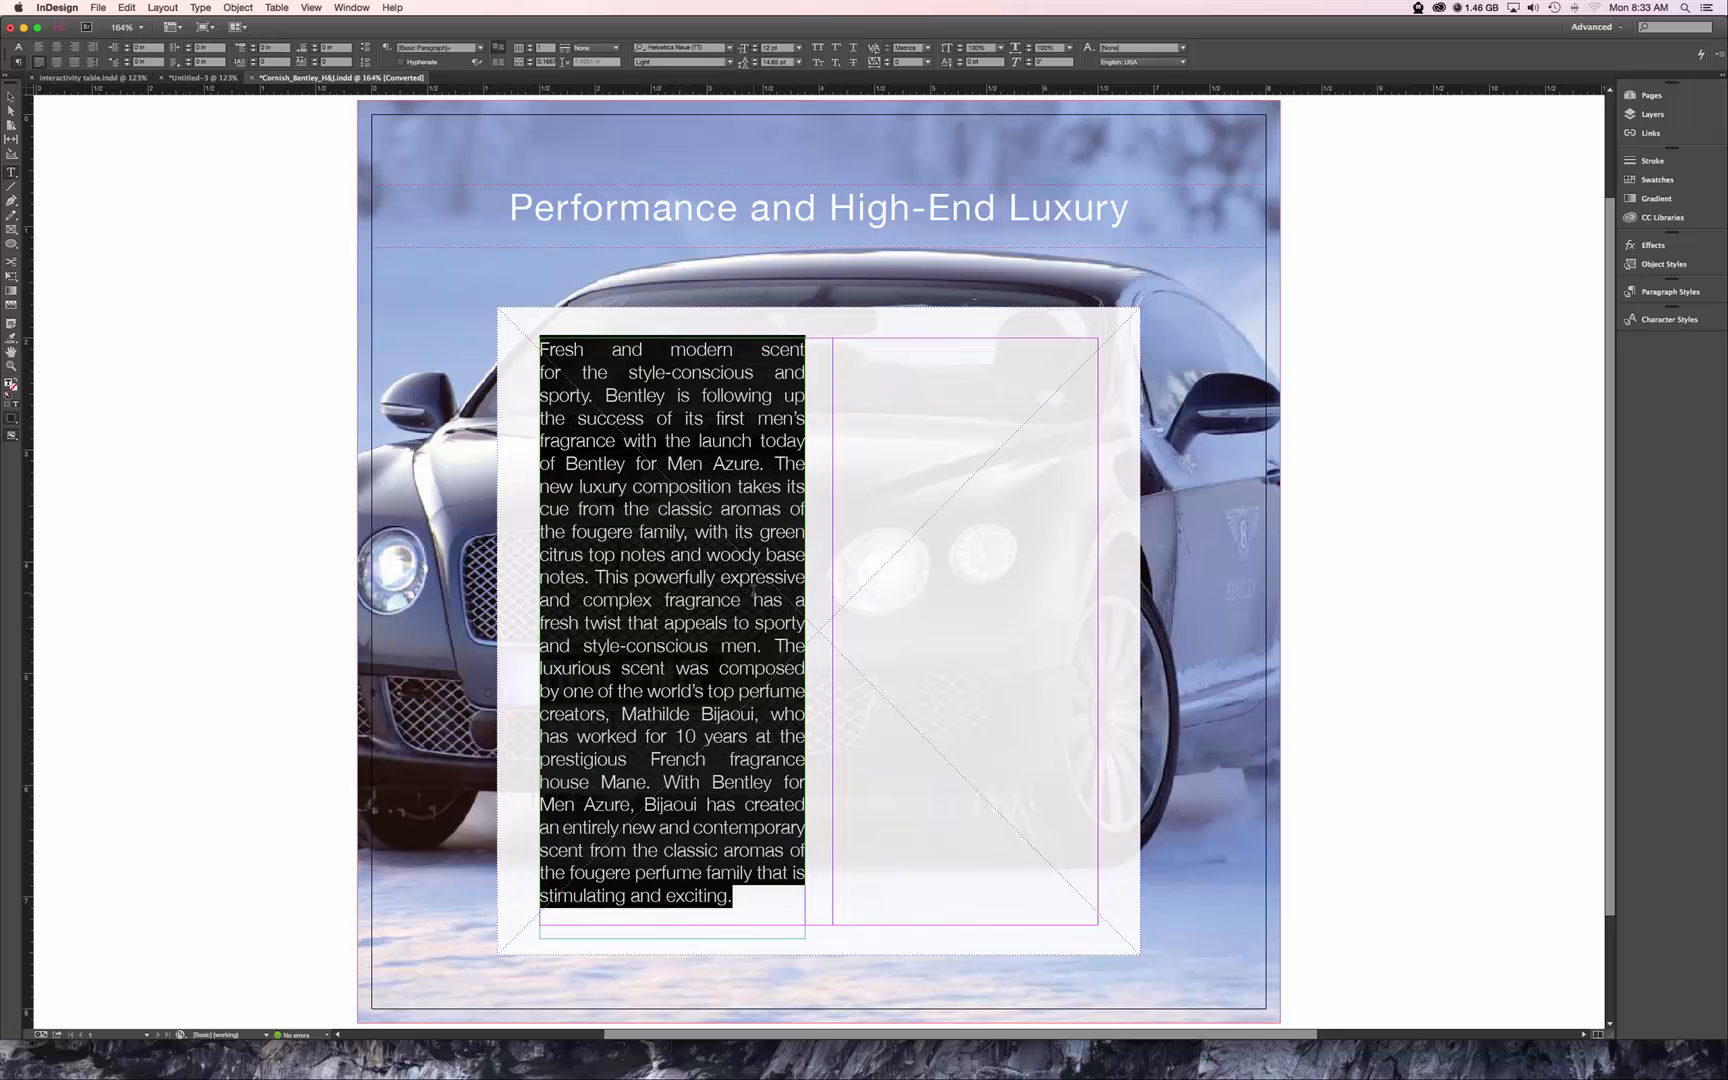
left_click(739, 577)
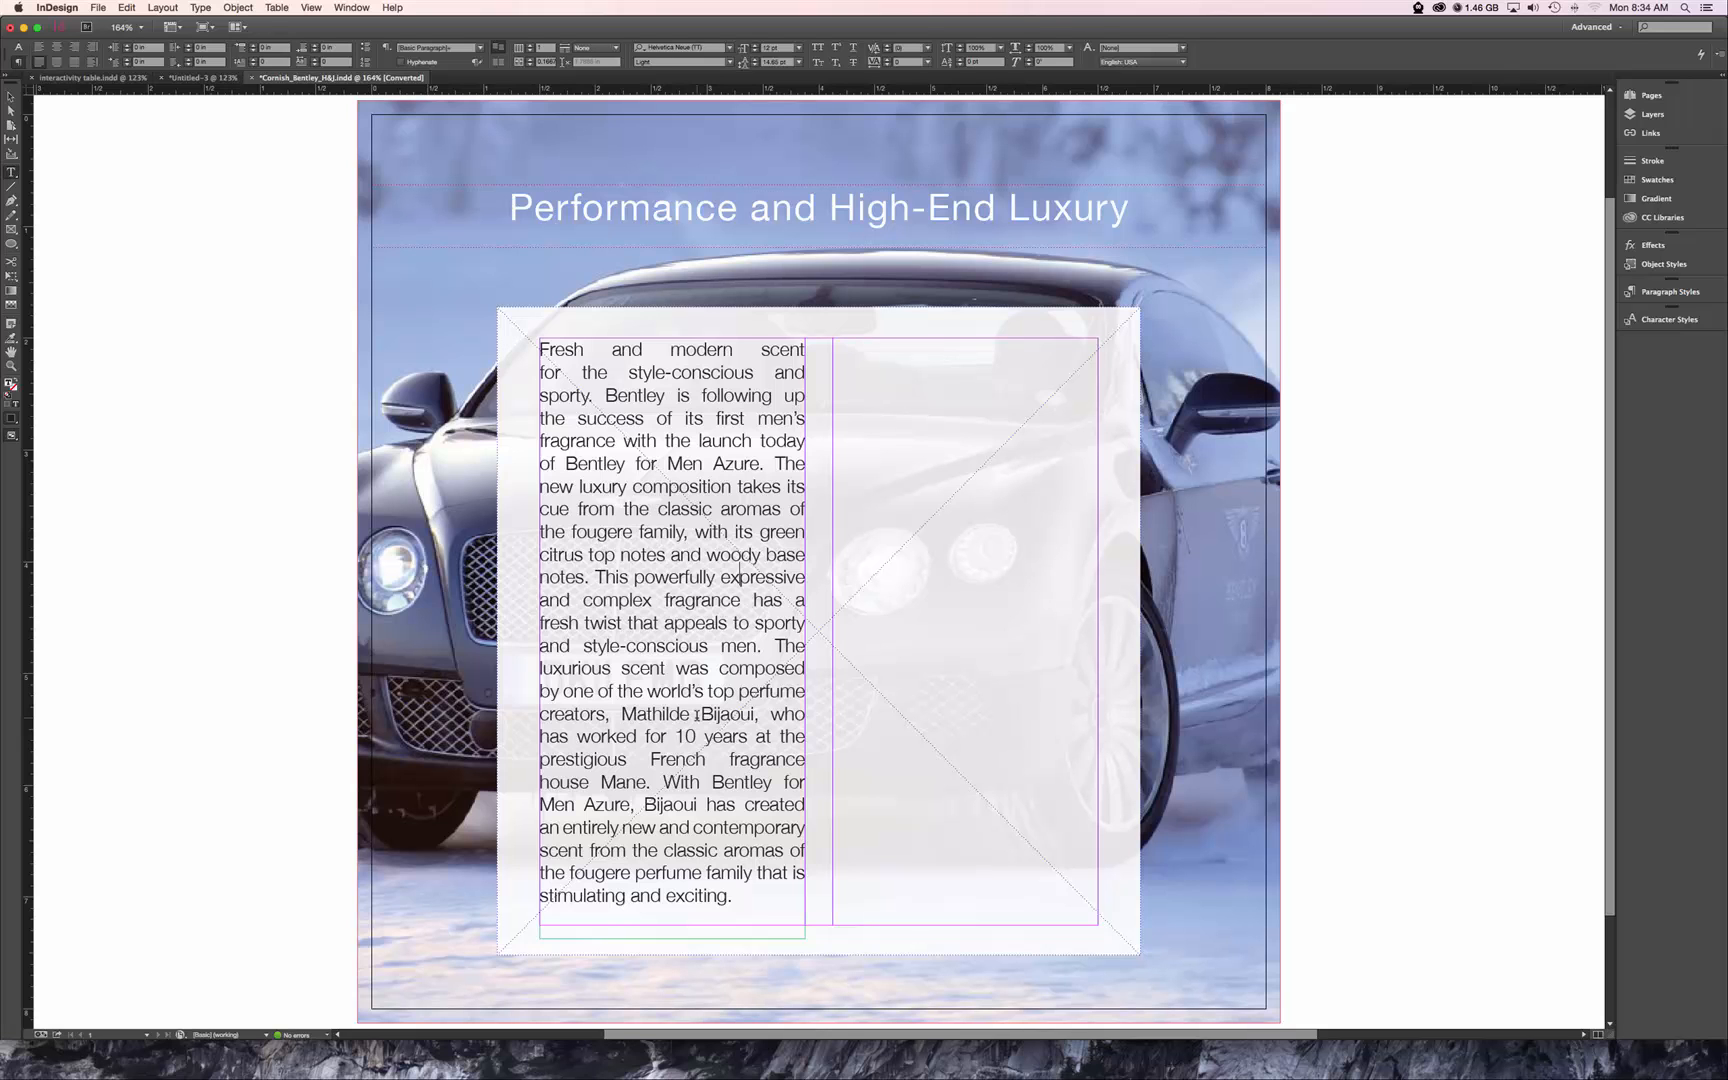
Duplicate the justified text frame into the empty right column and turn on hyphenation for all of the copy's text.
left_click(14, 99)
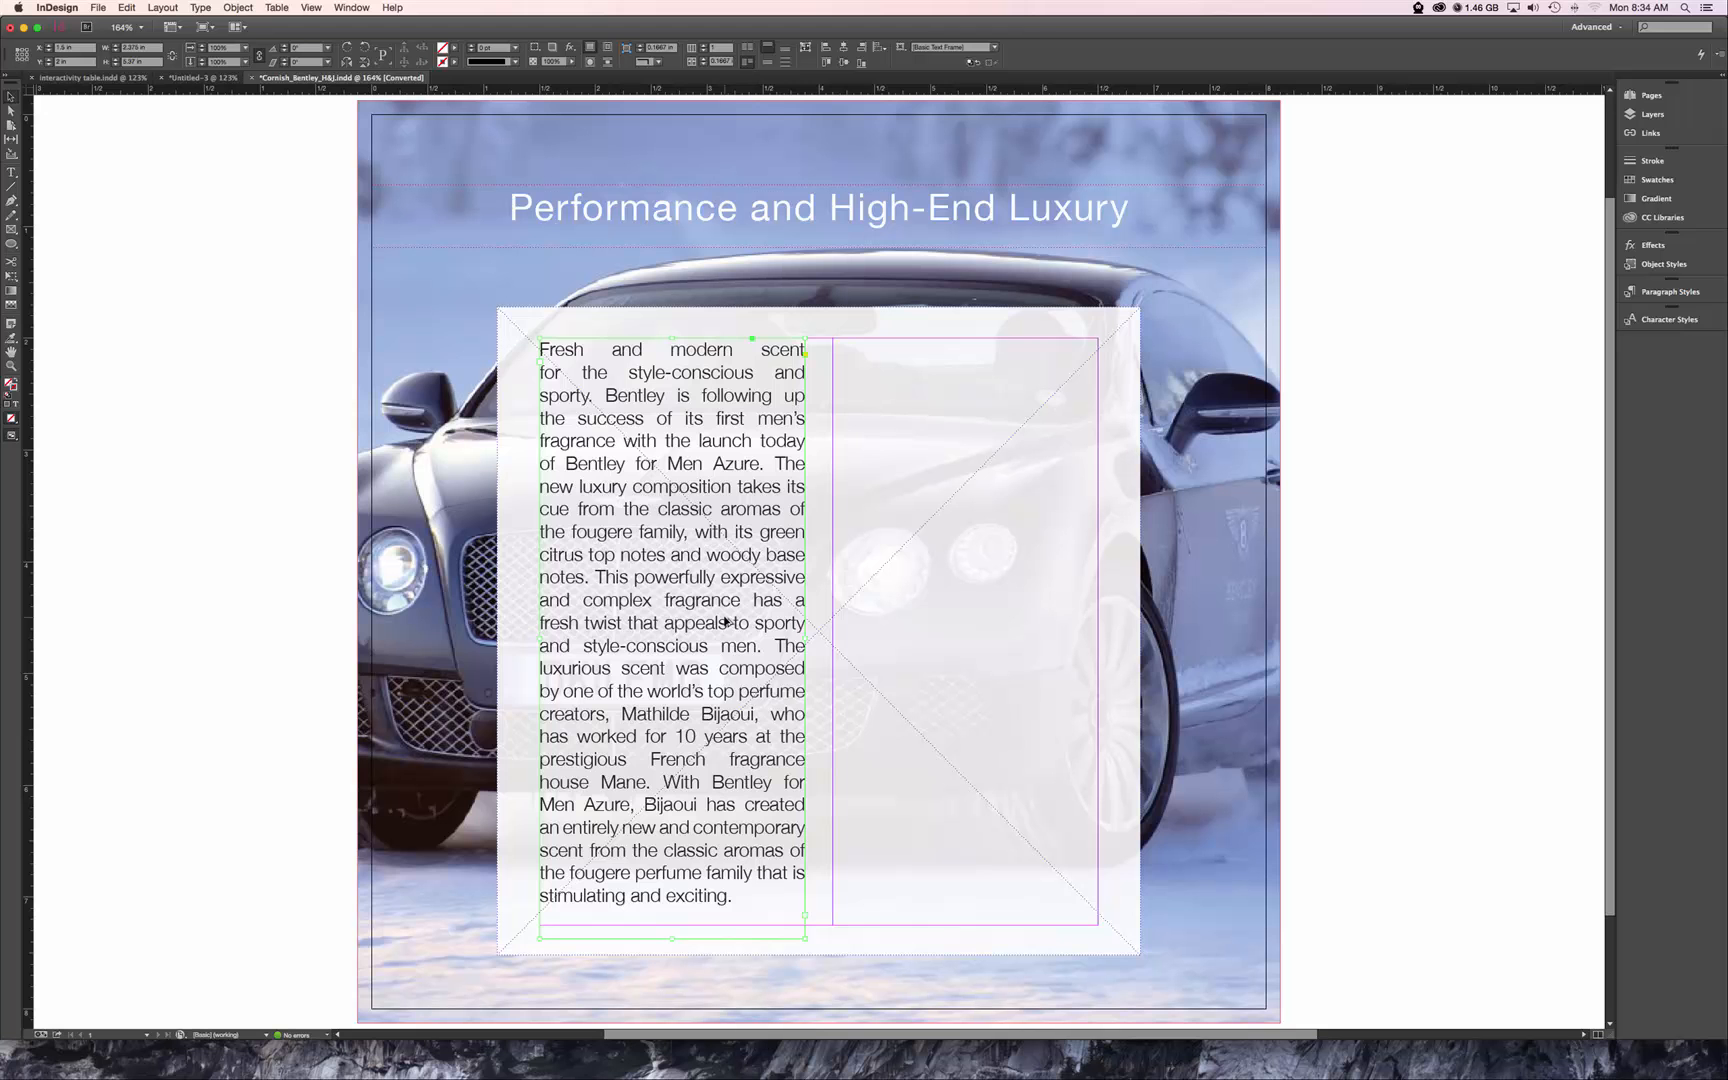
left_click_drag(724, 621, 1018, 615)
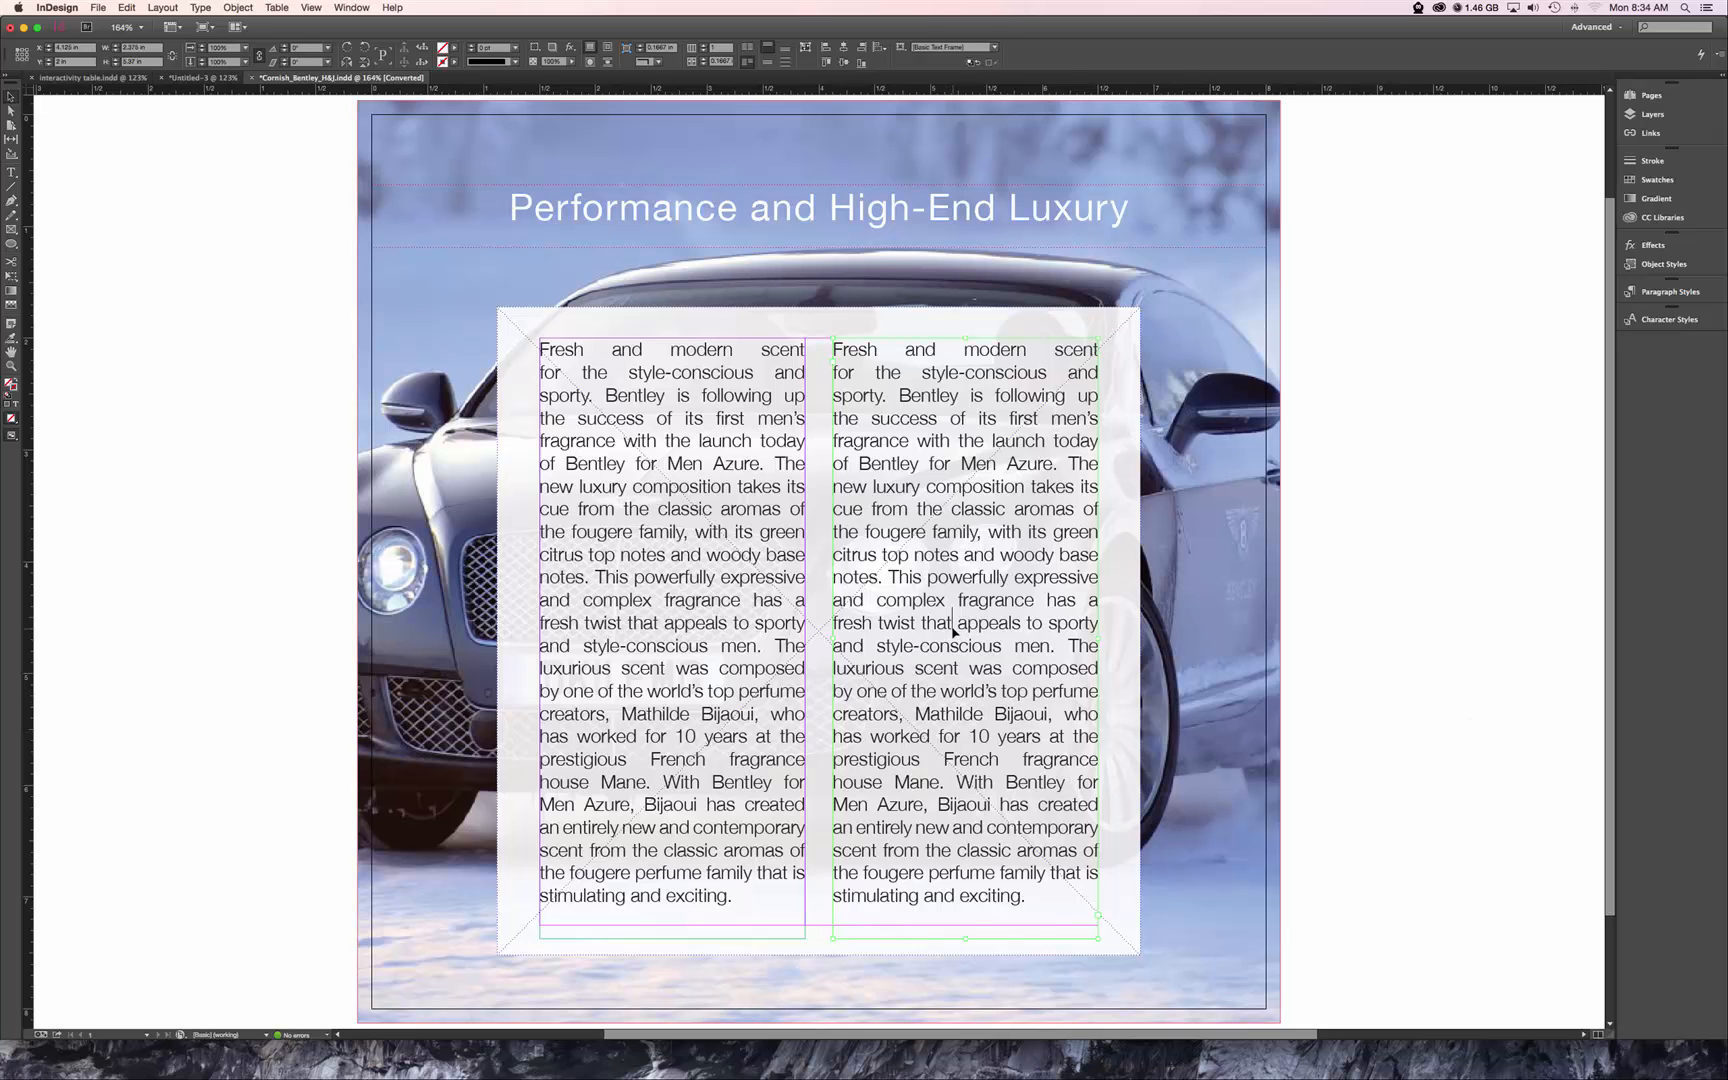
double_click(952, 628)
key("super+a")
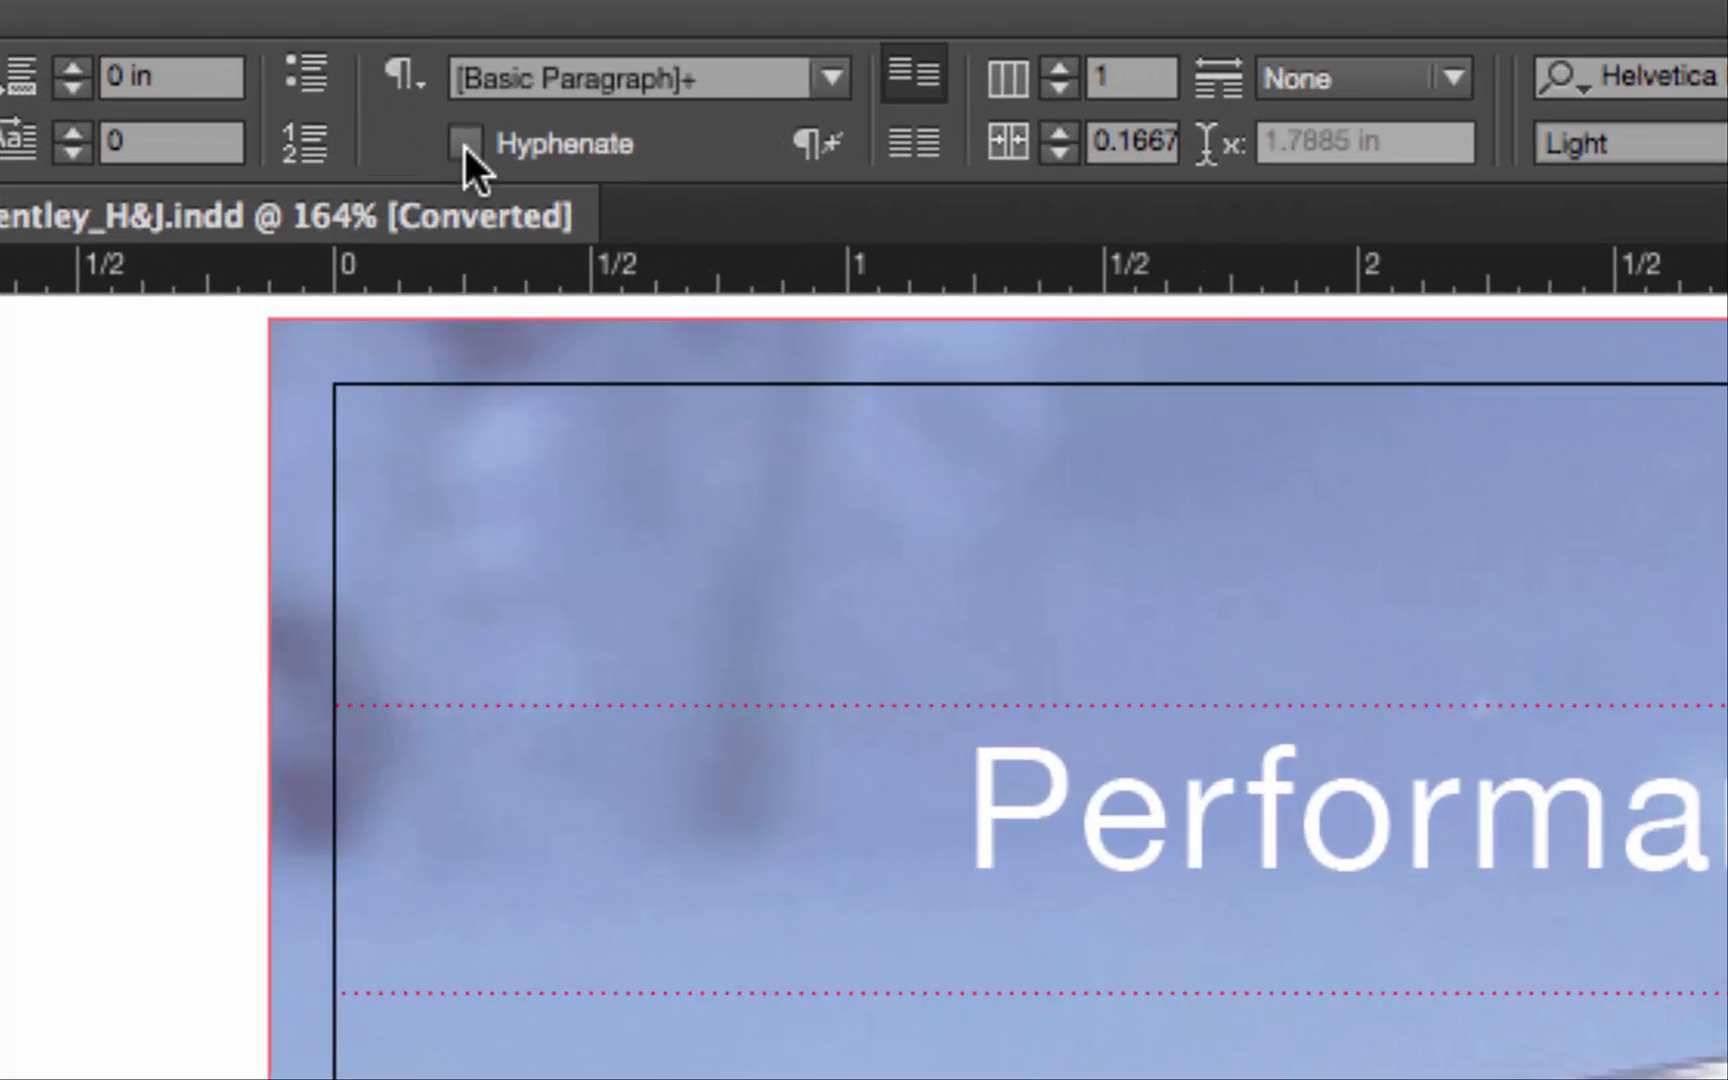
left_click(464, 145)
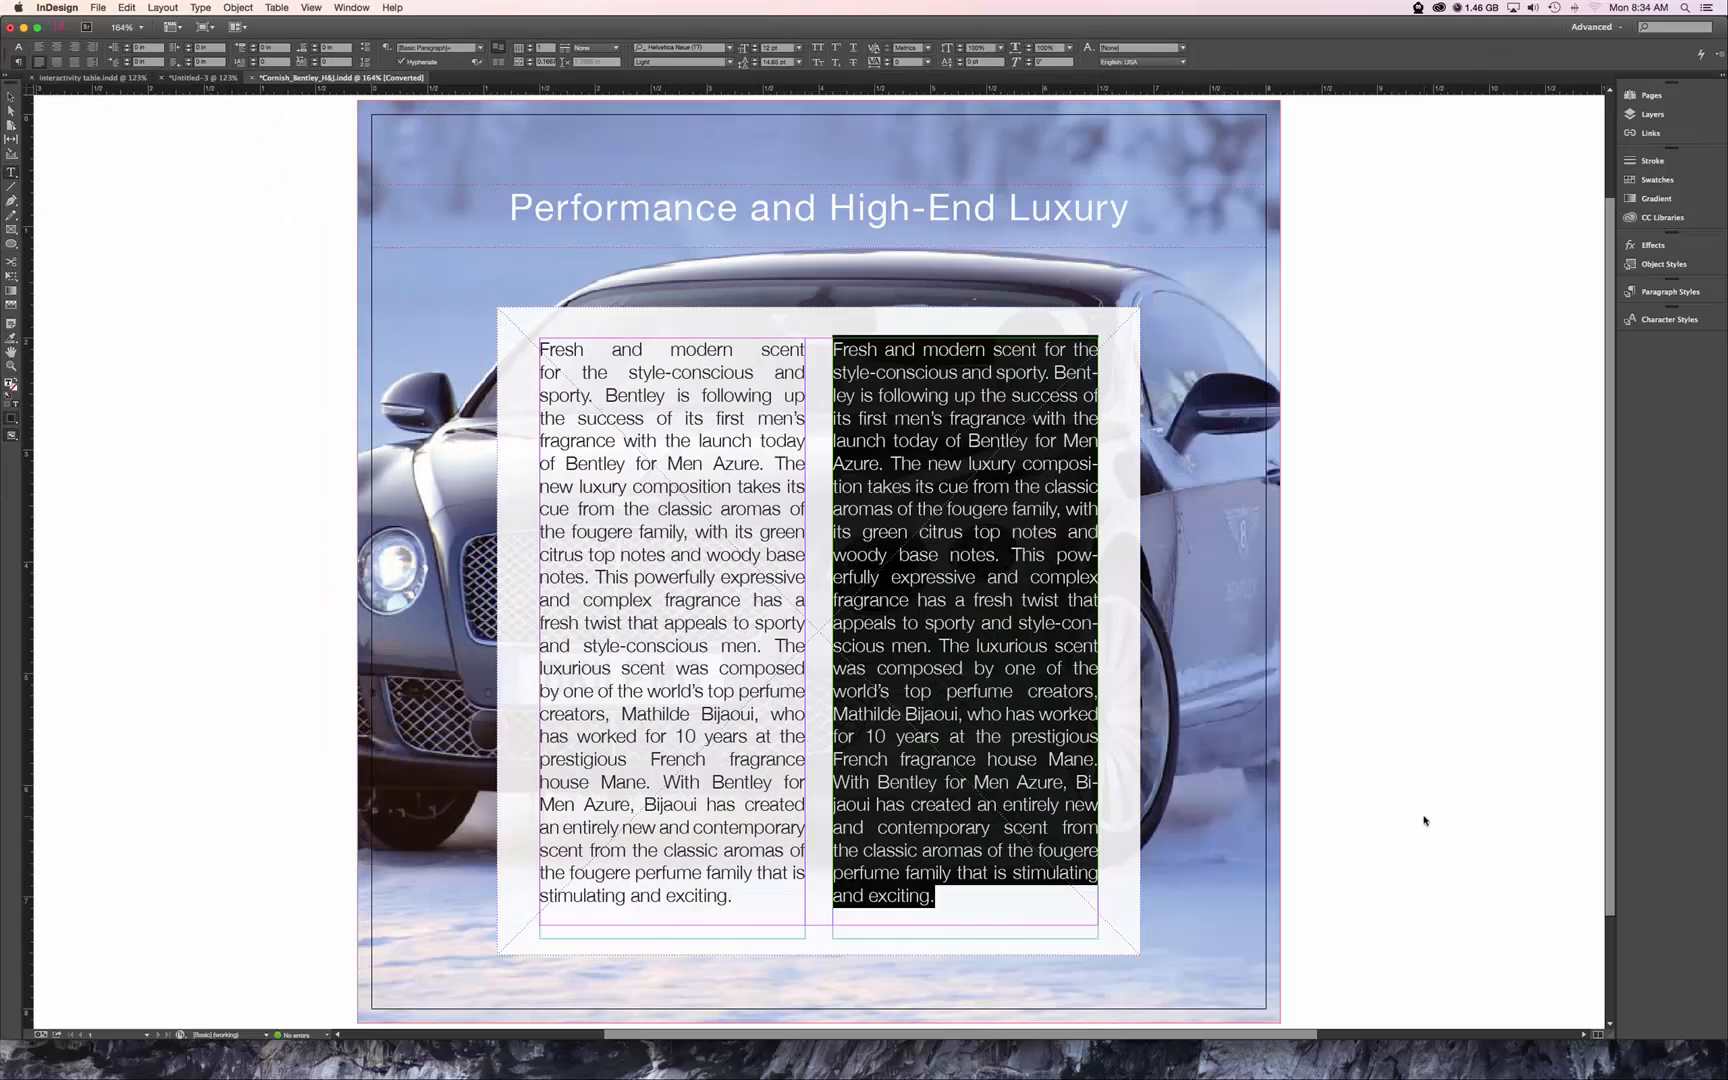
left_click(1042, 566)
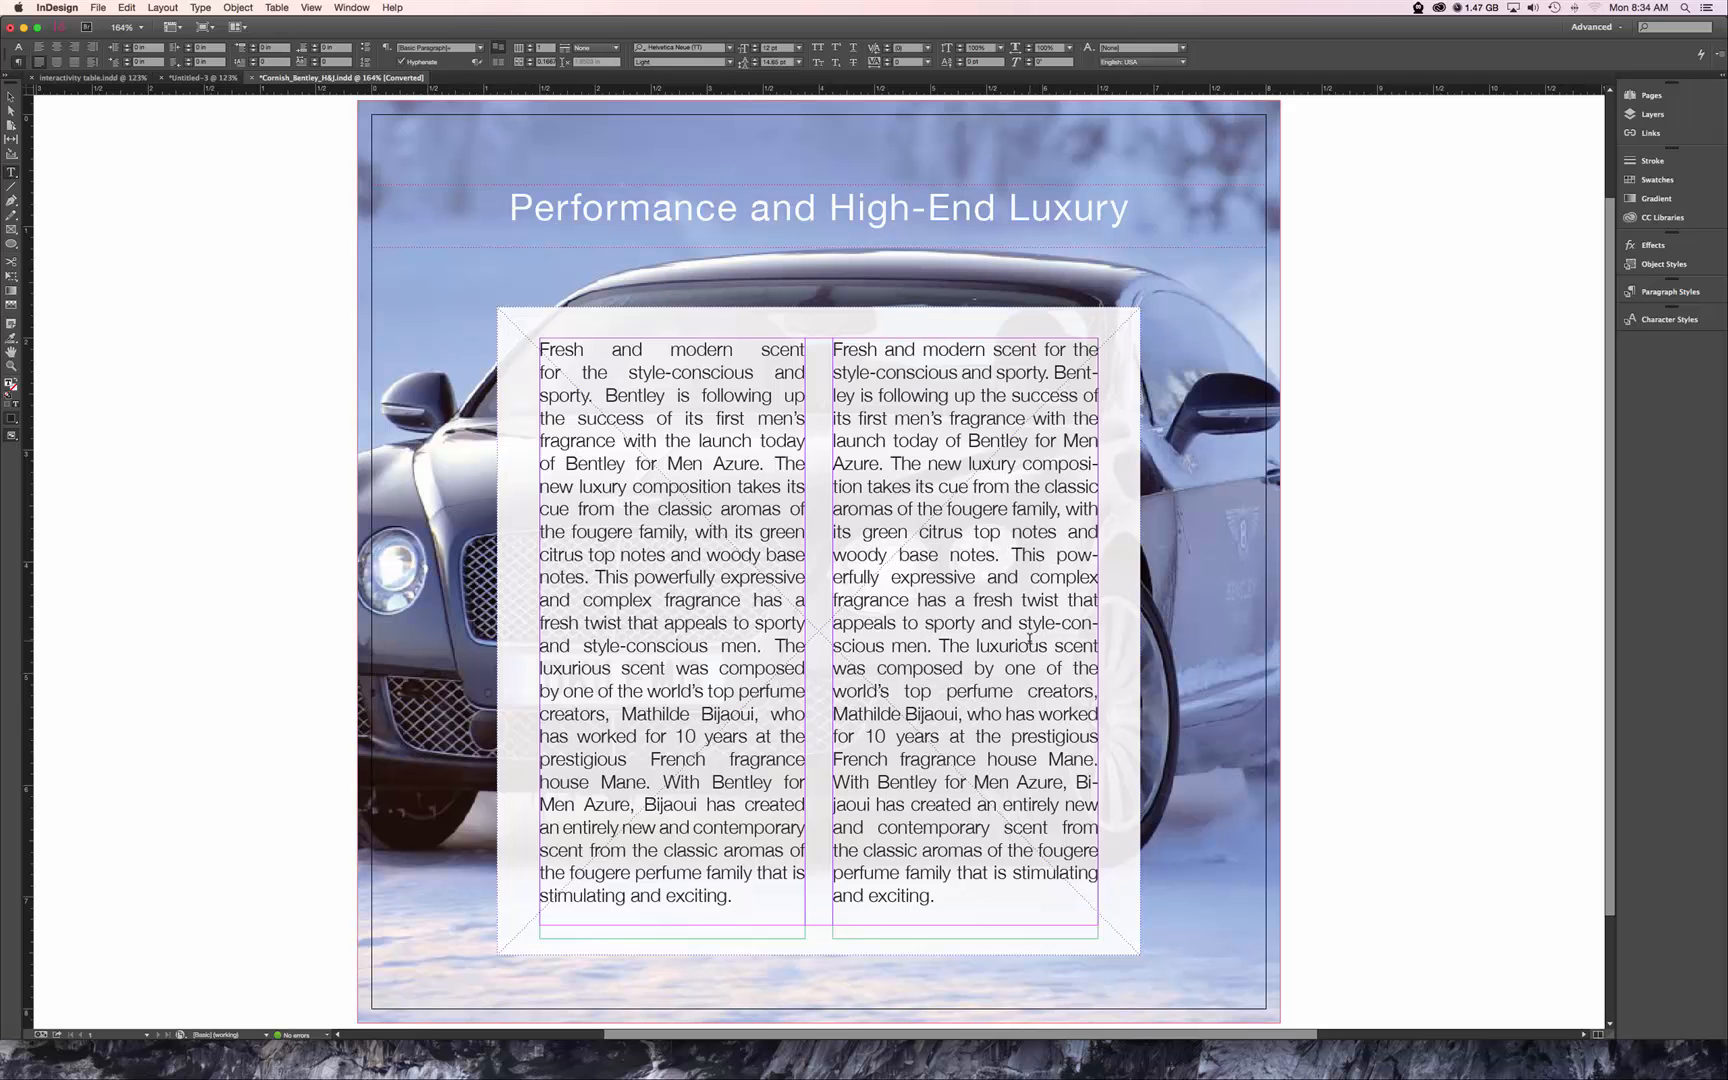
key("Escape")
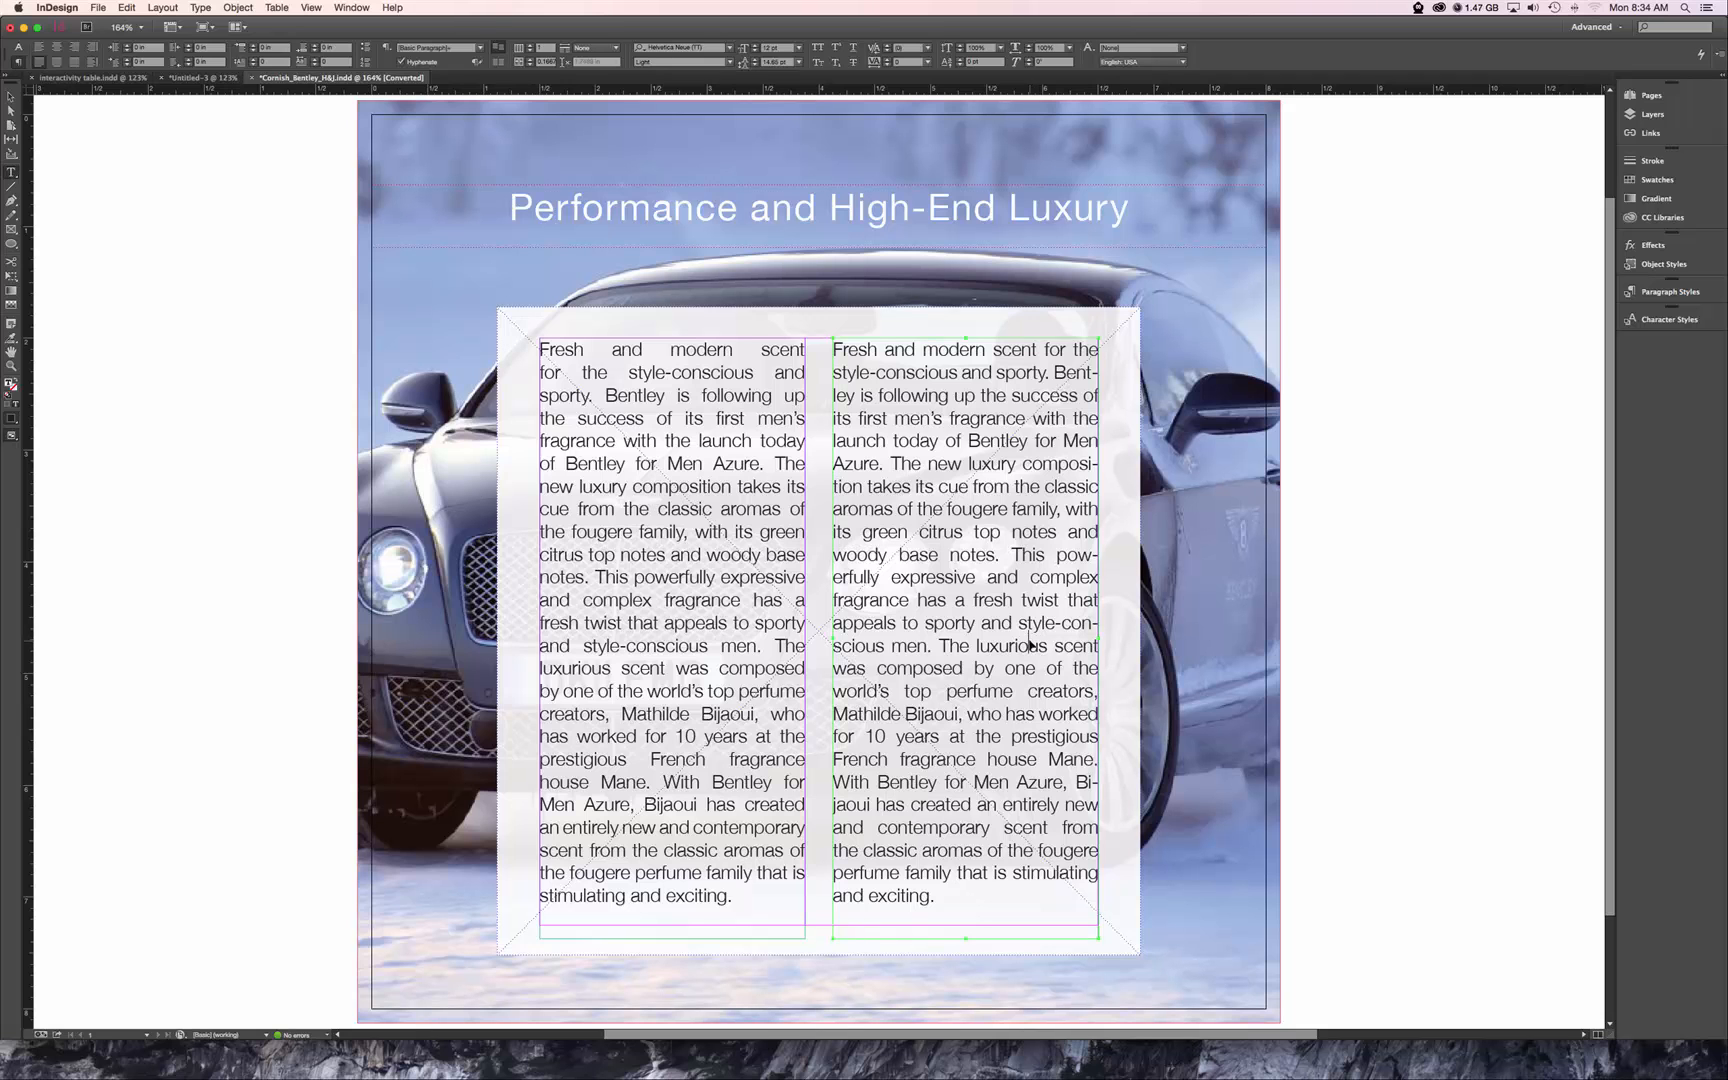
In the right column's hyphenation settings, require words of at least 7 letters, 3 after first, 3 before last, and limit hyphens to 1.
key("super+a")
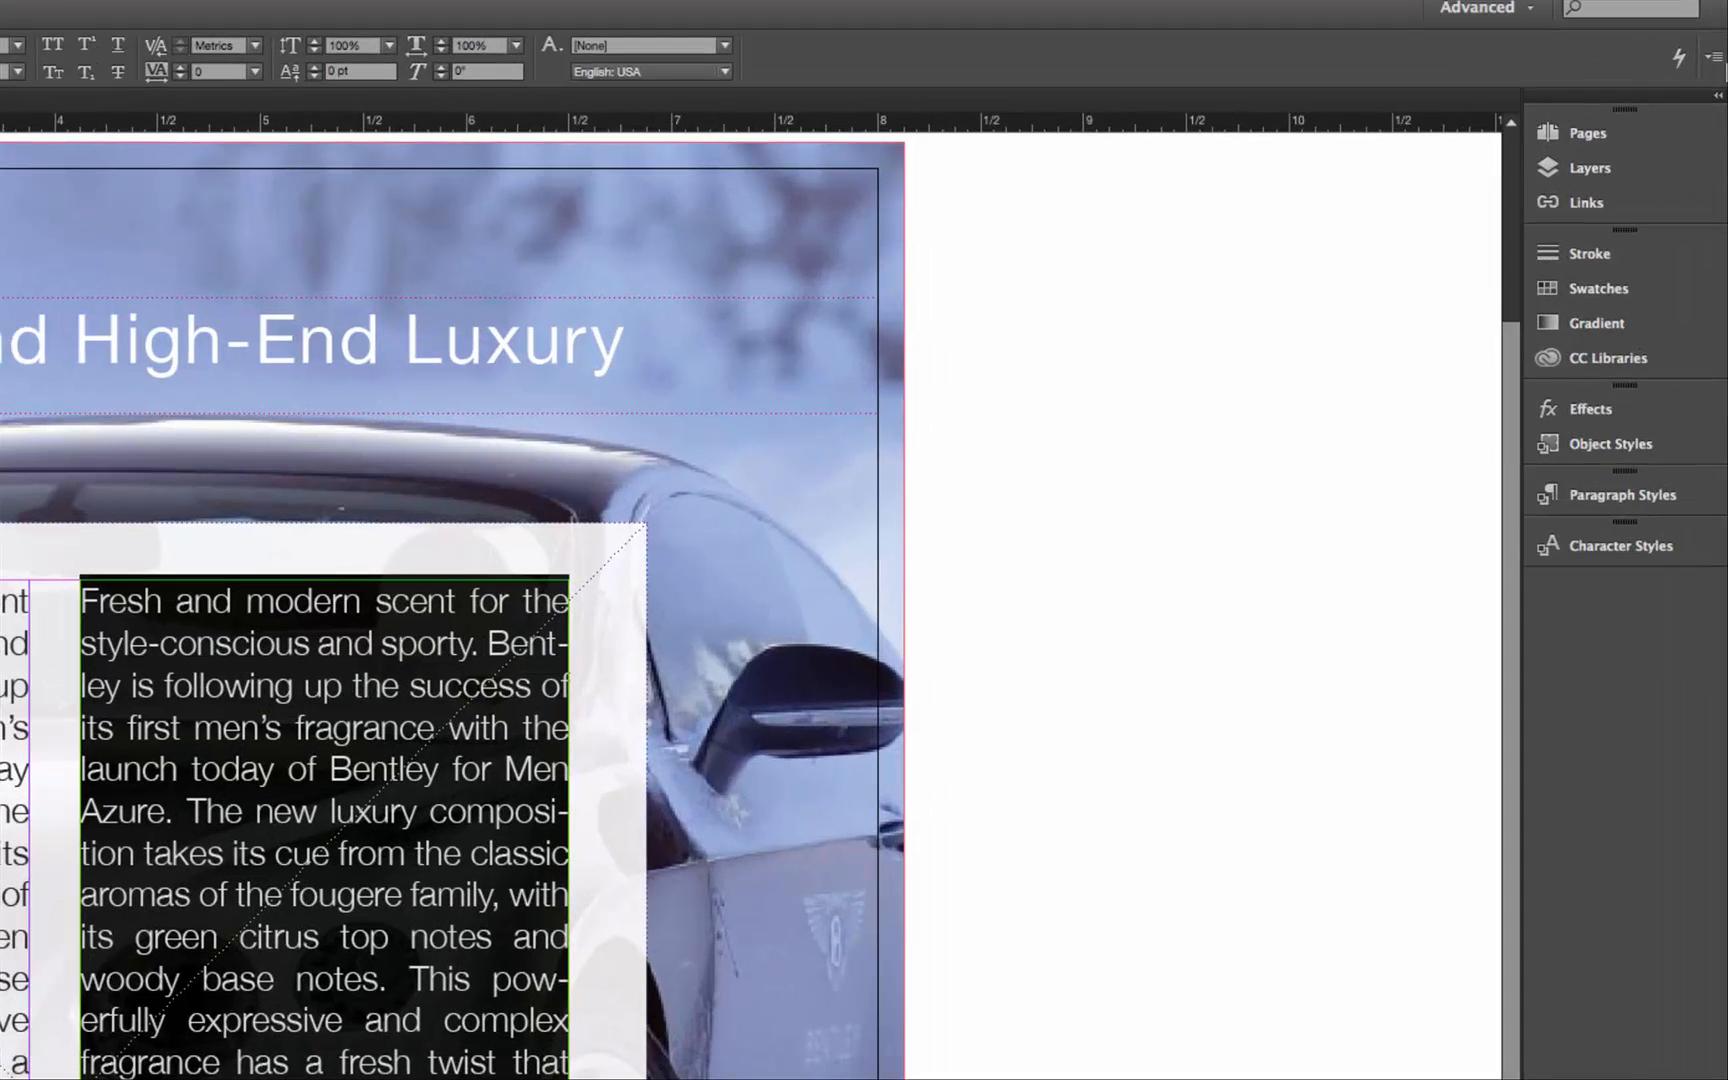
left_click(1714, 57)
mouse_move(1716, 68)
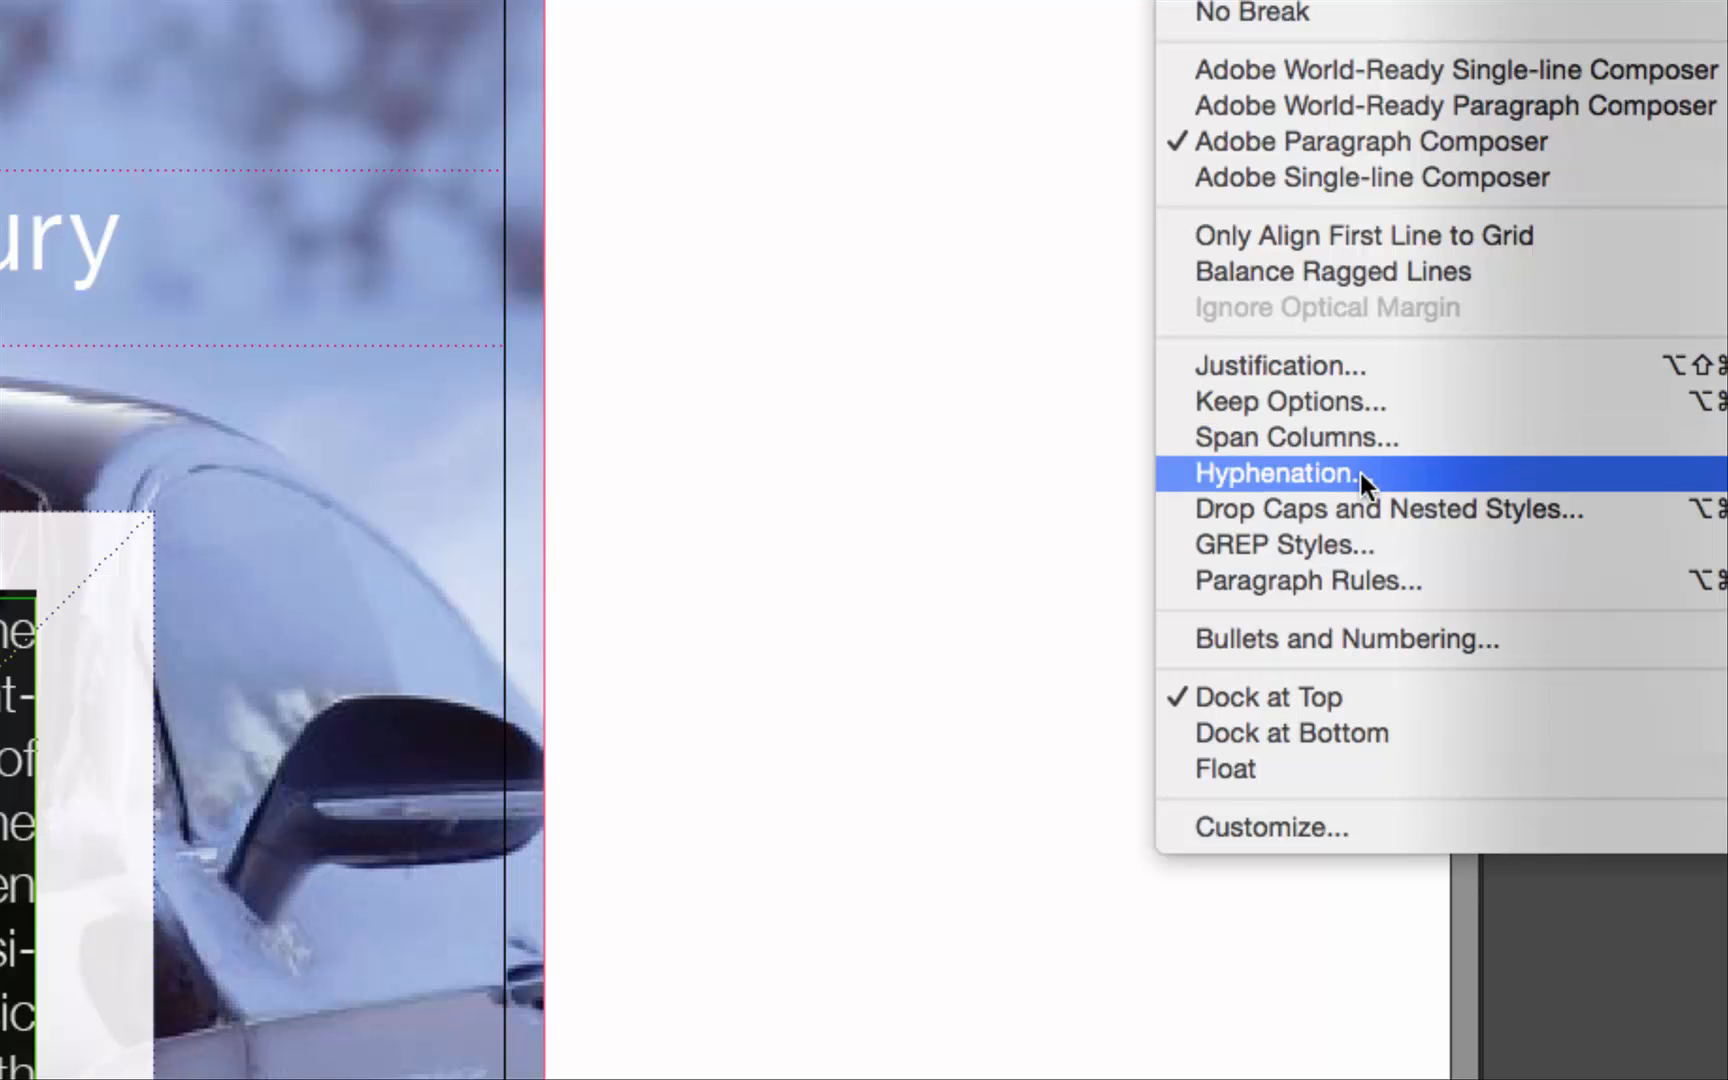
left_click(1419, 473)
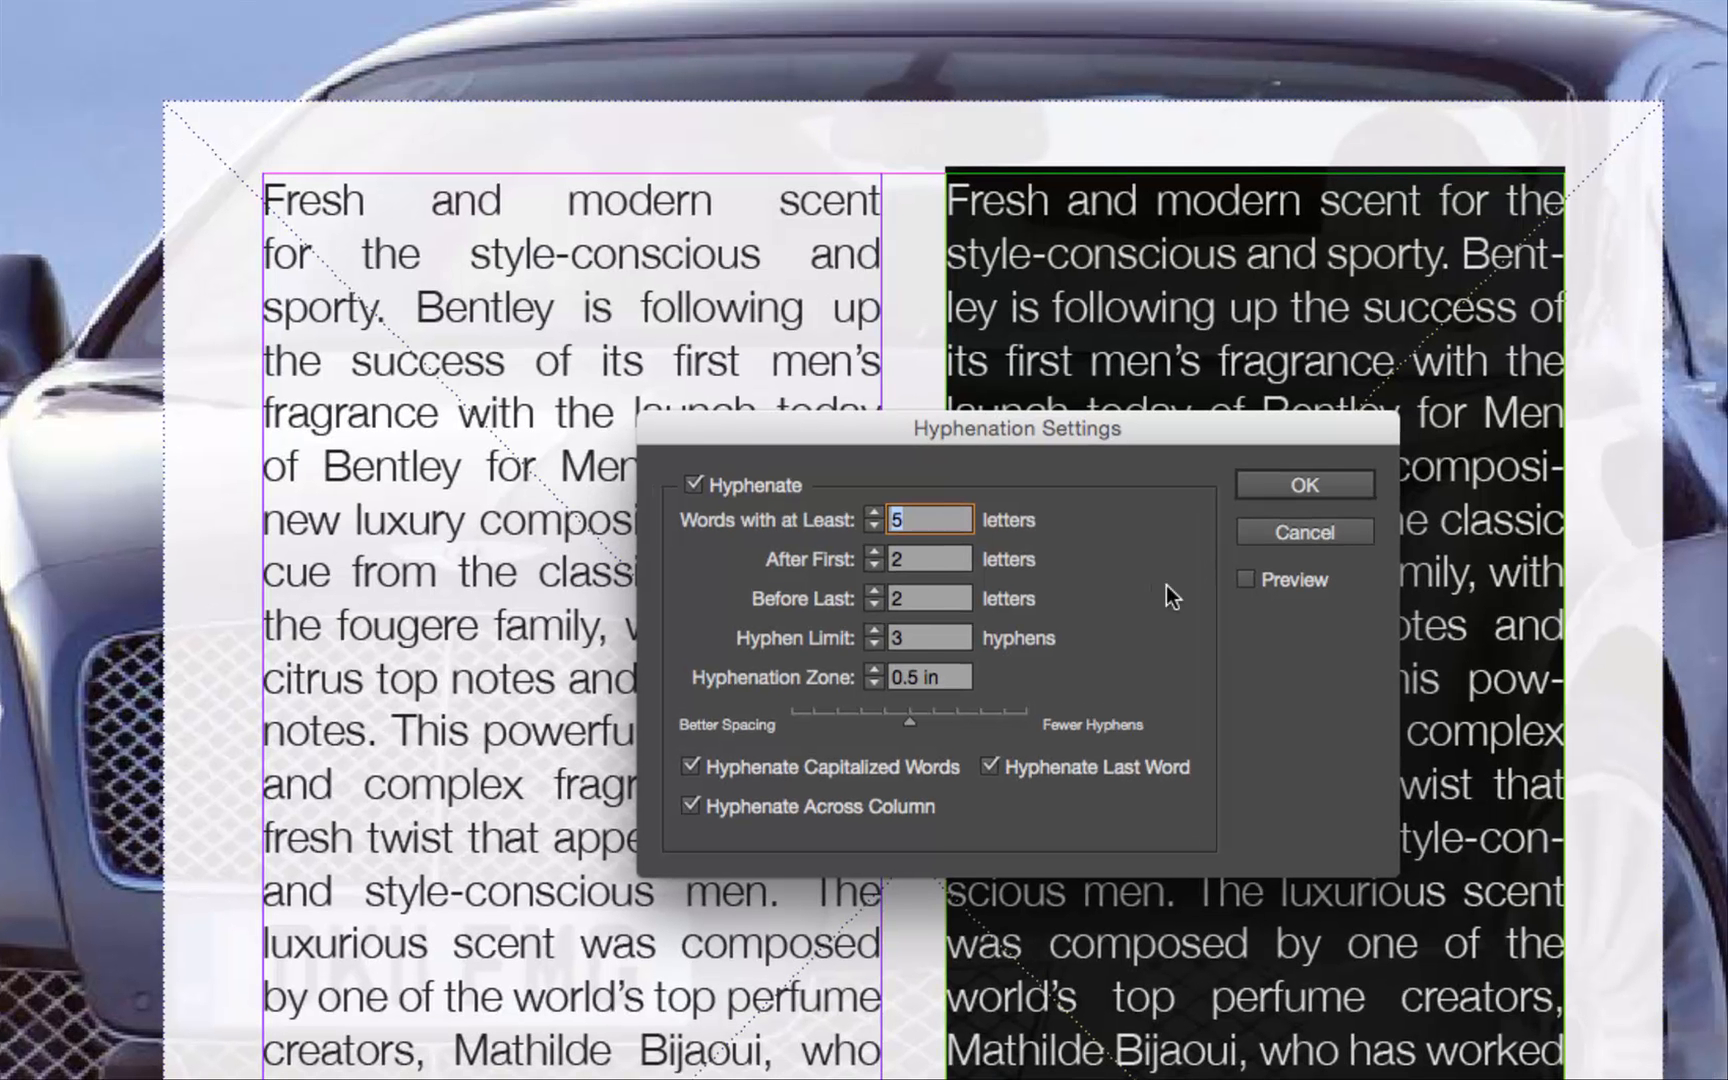
type("7")
key("Tab")
type("3")
key("Tab")
type("3")
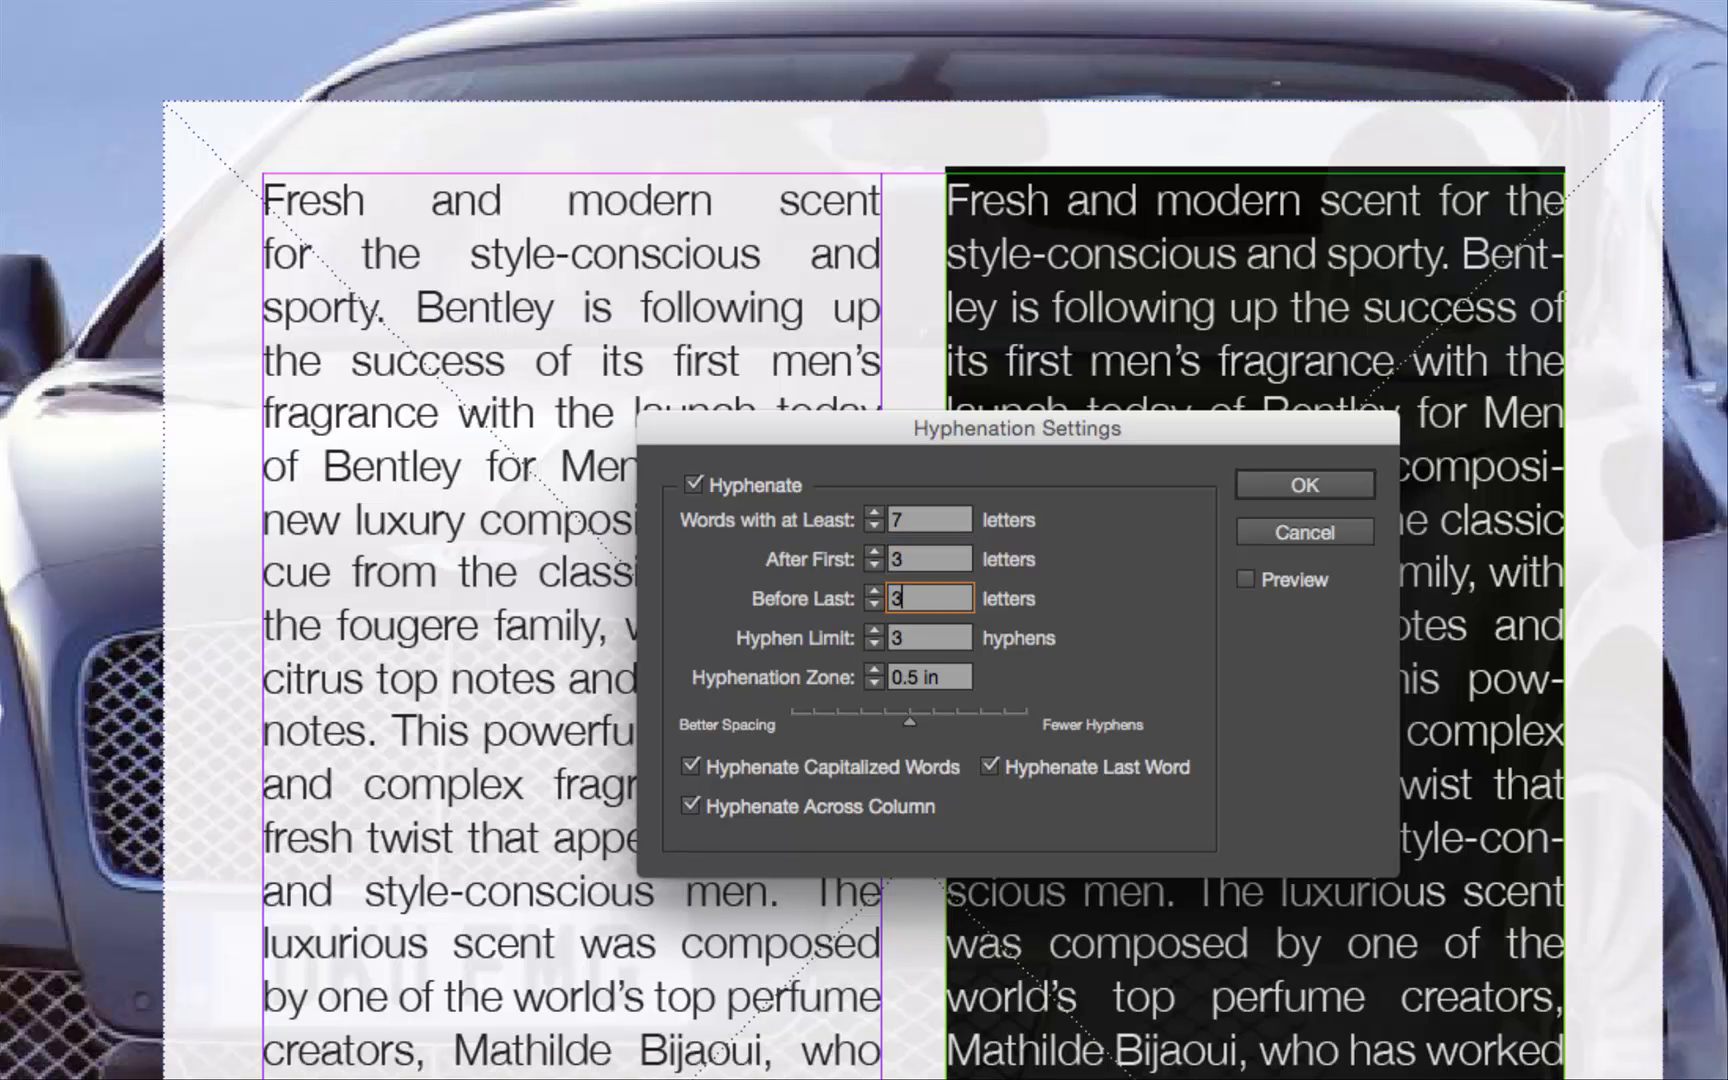
key("Tab")
type("1")
key("Tab")
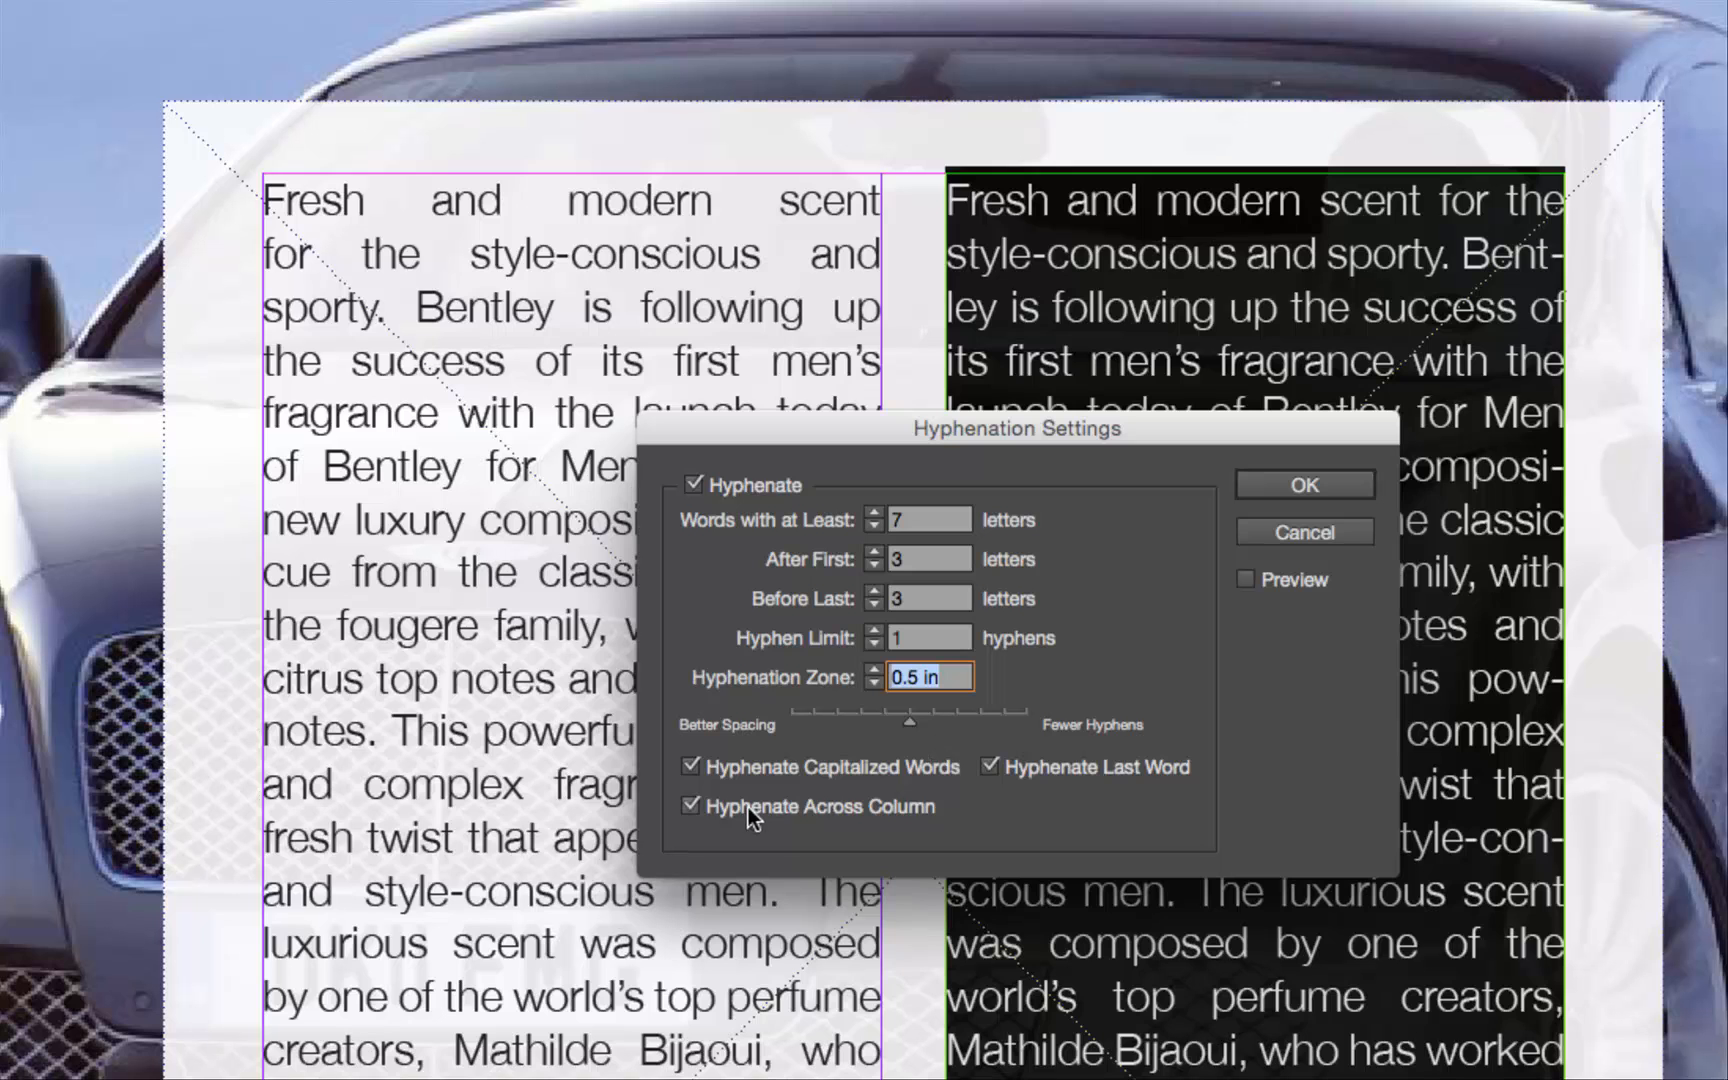
Disable hyphenation of capitalized words, the last word and across columns, and apply the hyphenation settings to the right column's text.
left_click(691, 767)
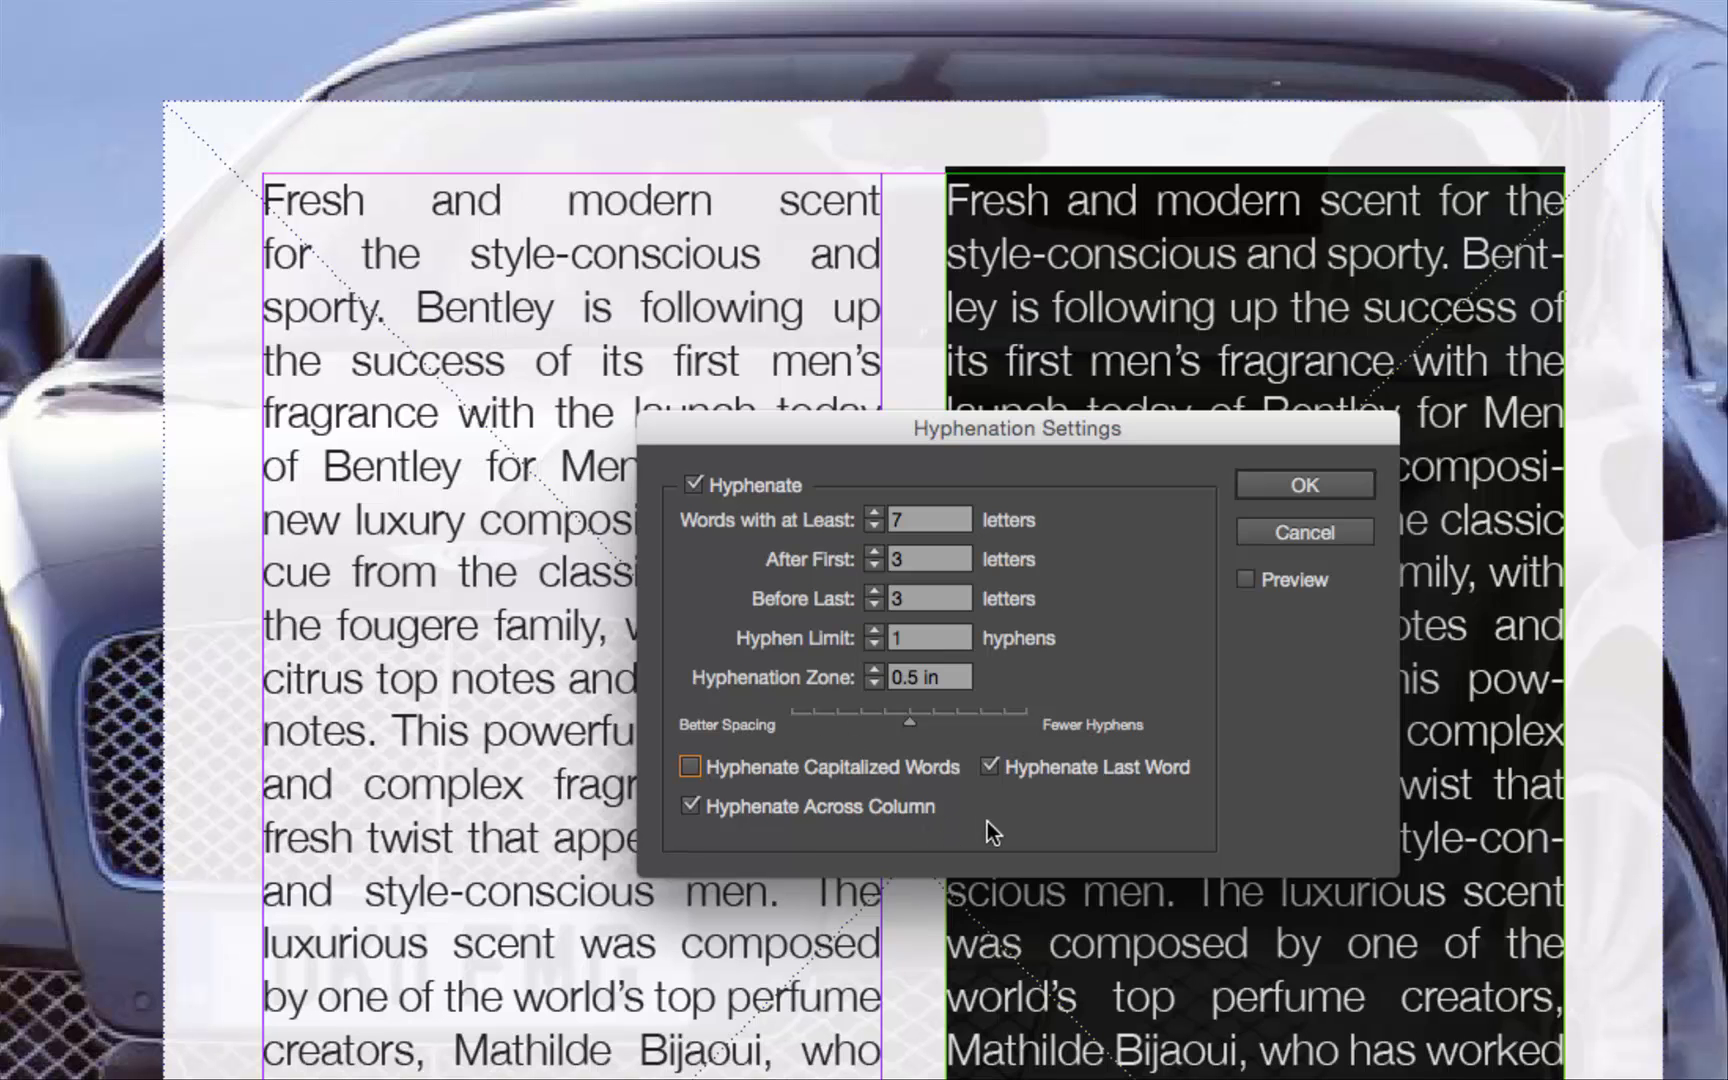
left_click(987, 765)
left_click(689, 805)
left_click(1300, 485)
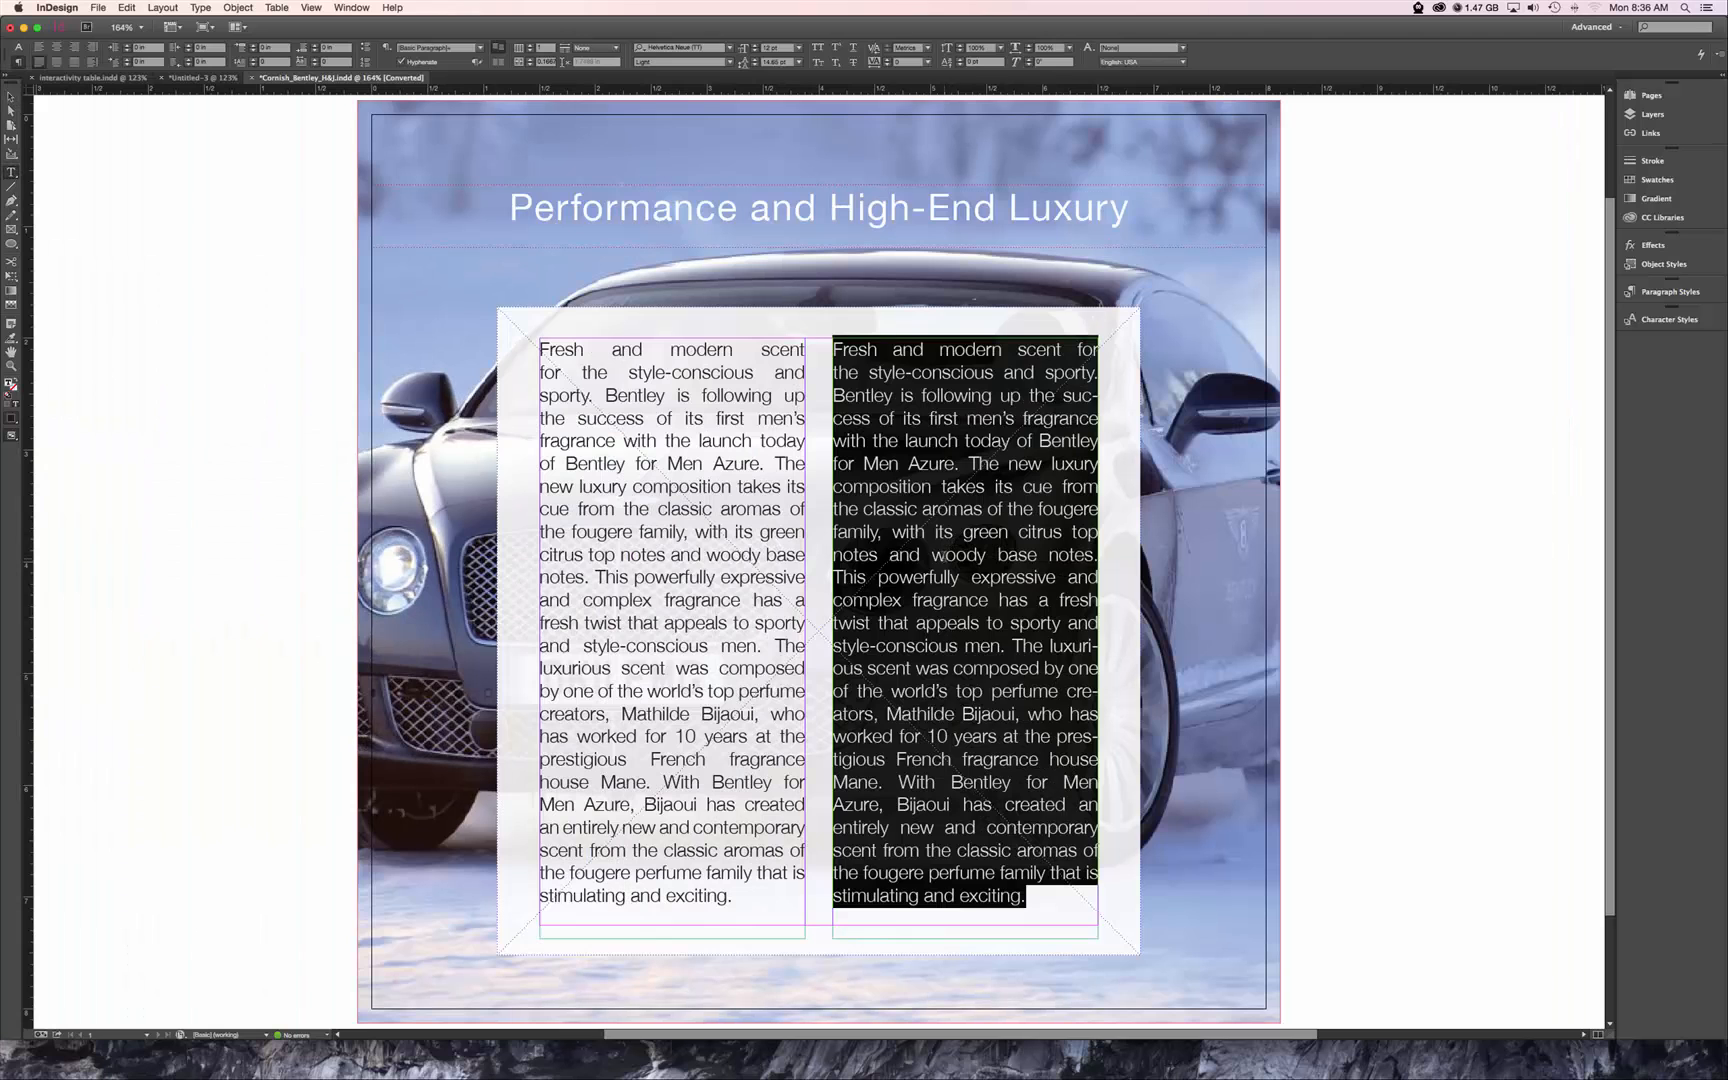
left_click(1019, 580)
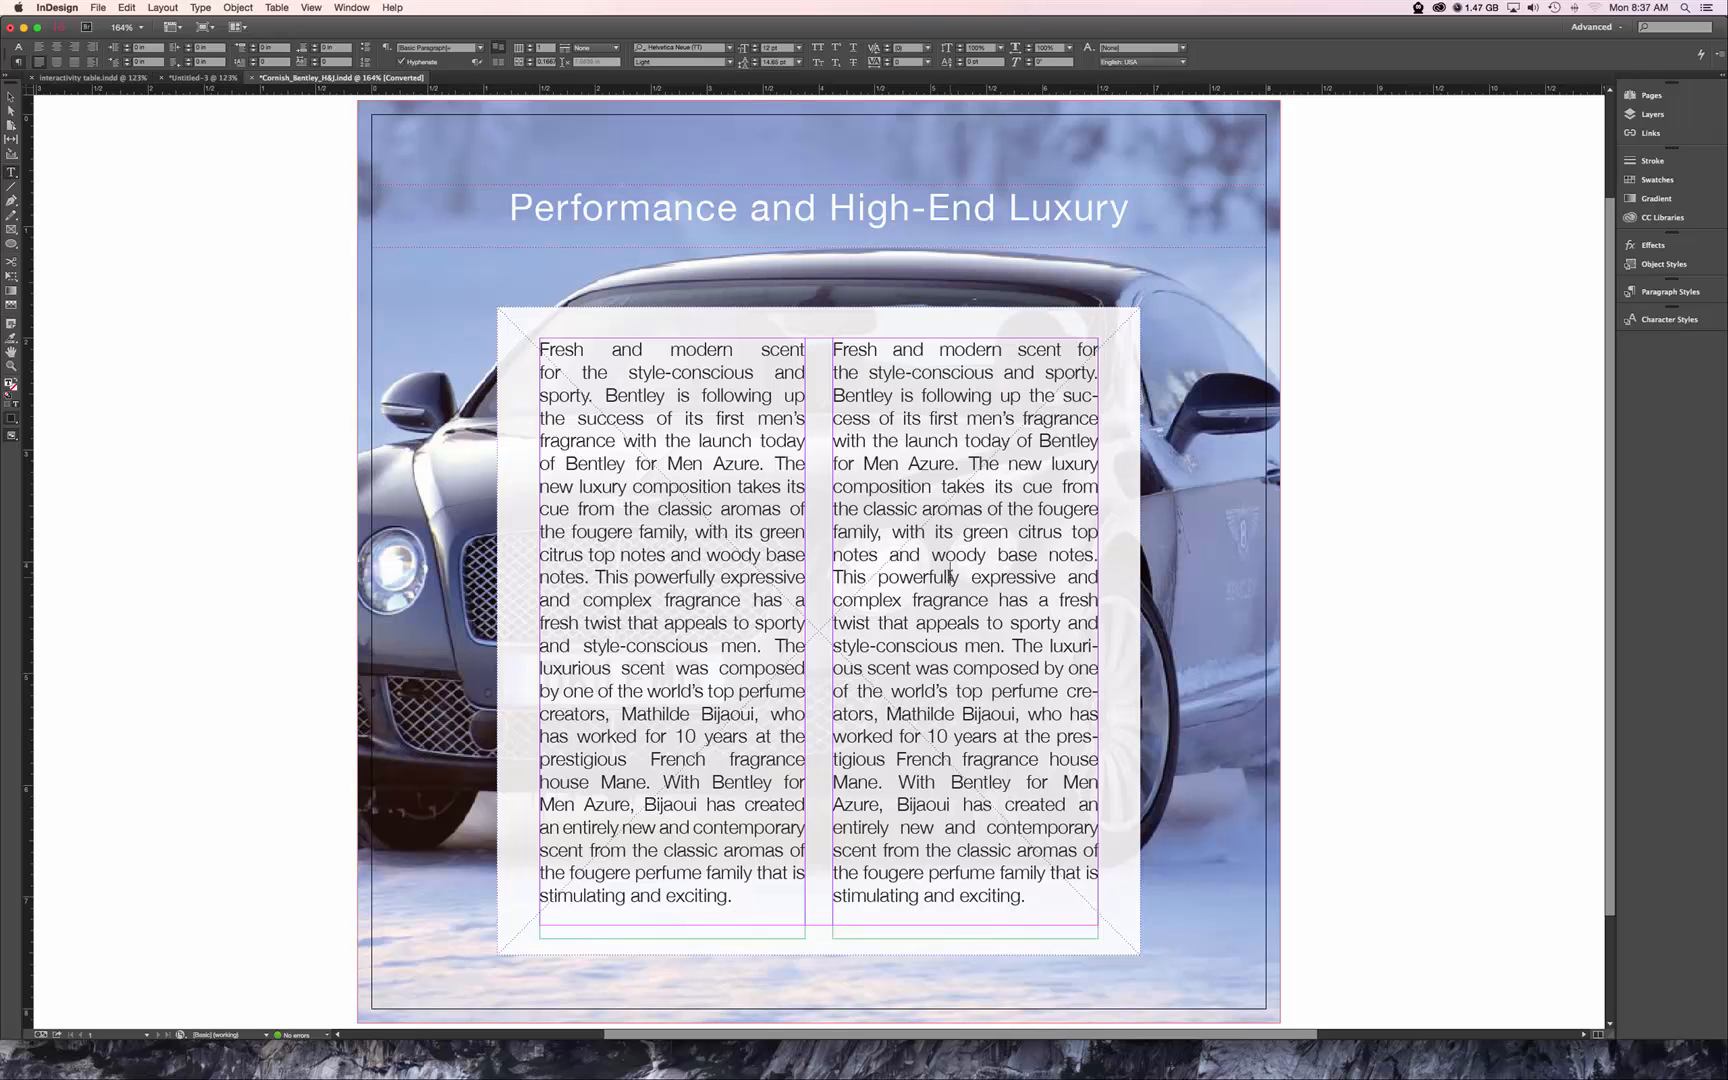
key("Escape")
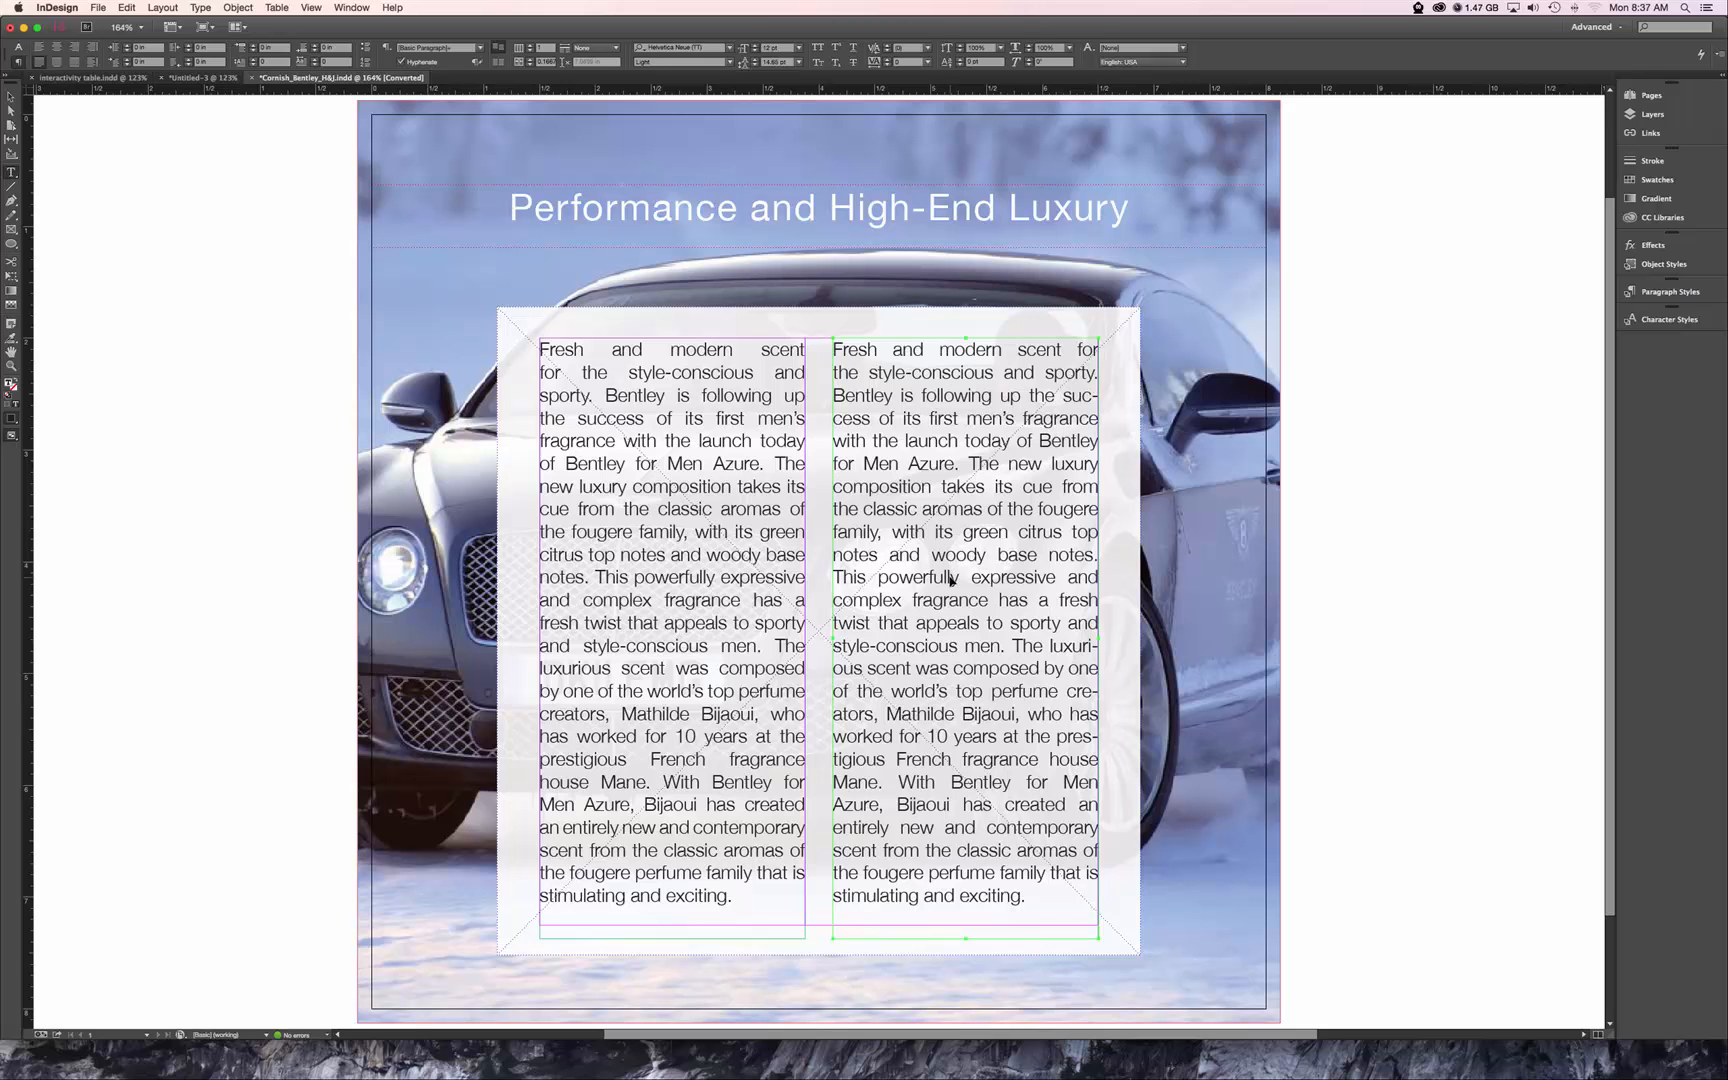
In the justification settings for all the right column's text, set letter spacing to -2% minimum and 2% maximum.
key("super+a")
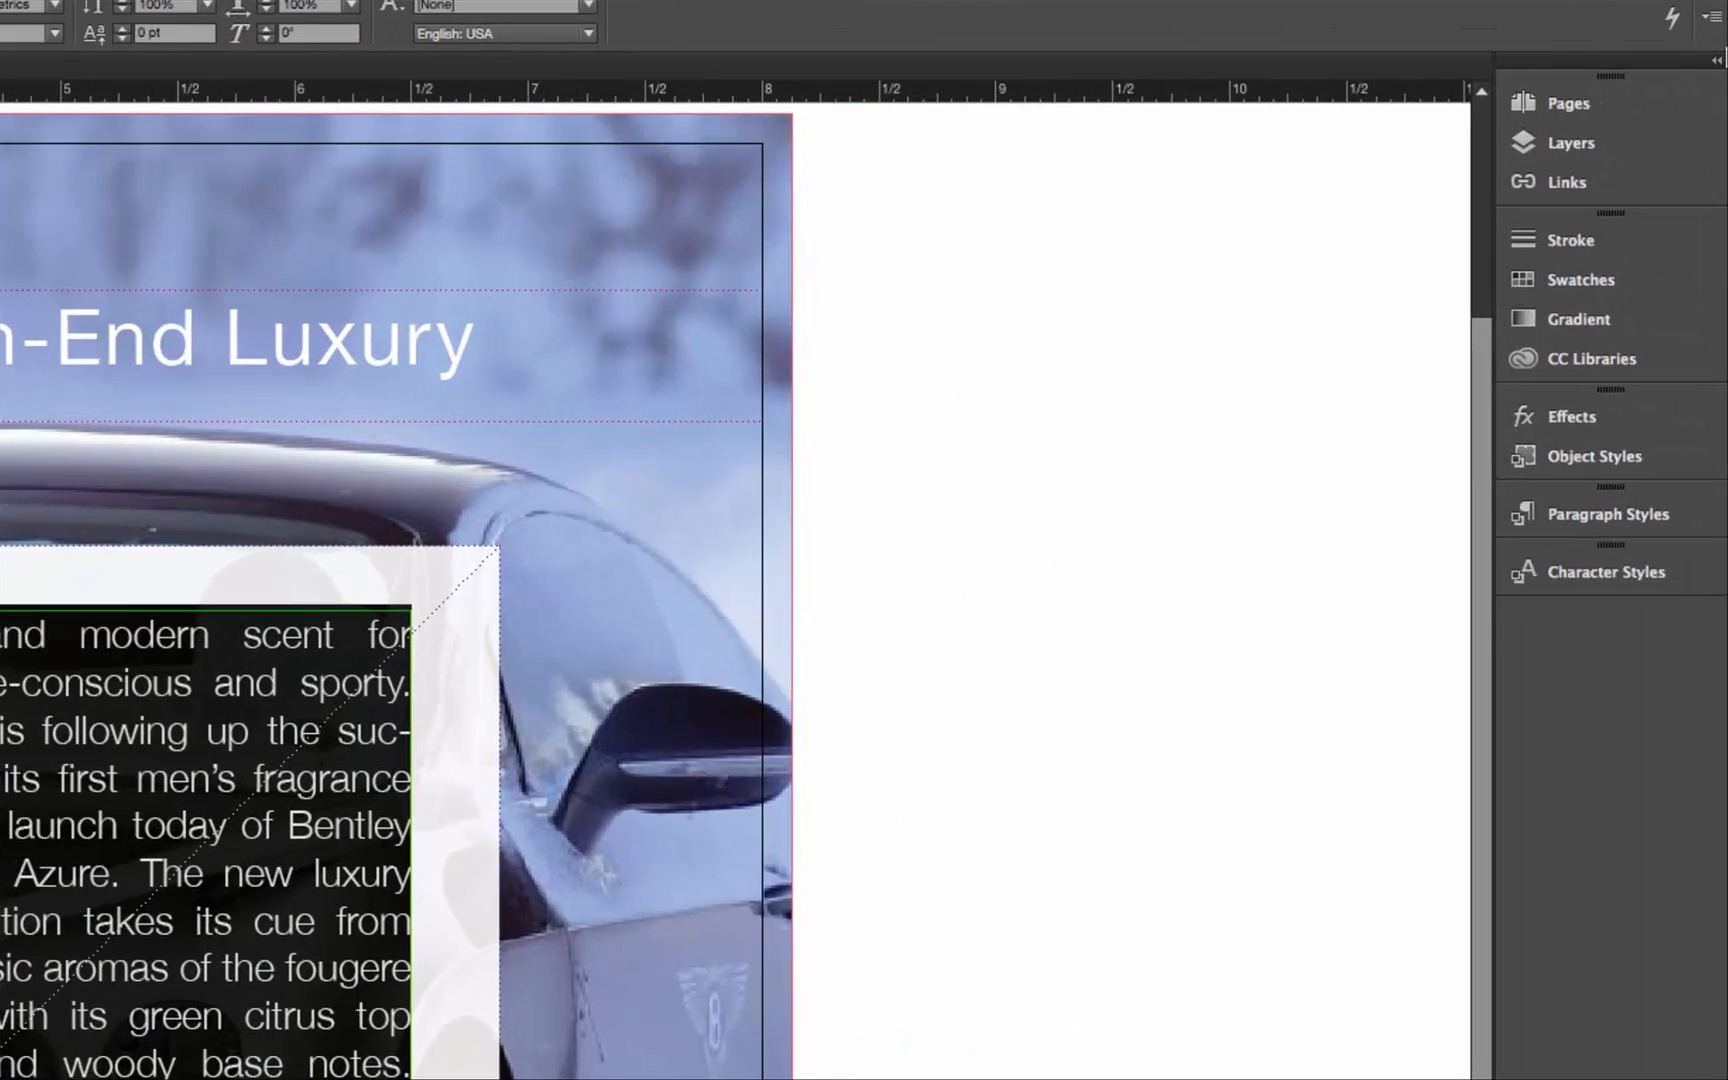
left_click(1712, 17)
mouse_move(1707, 26)
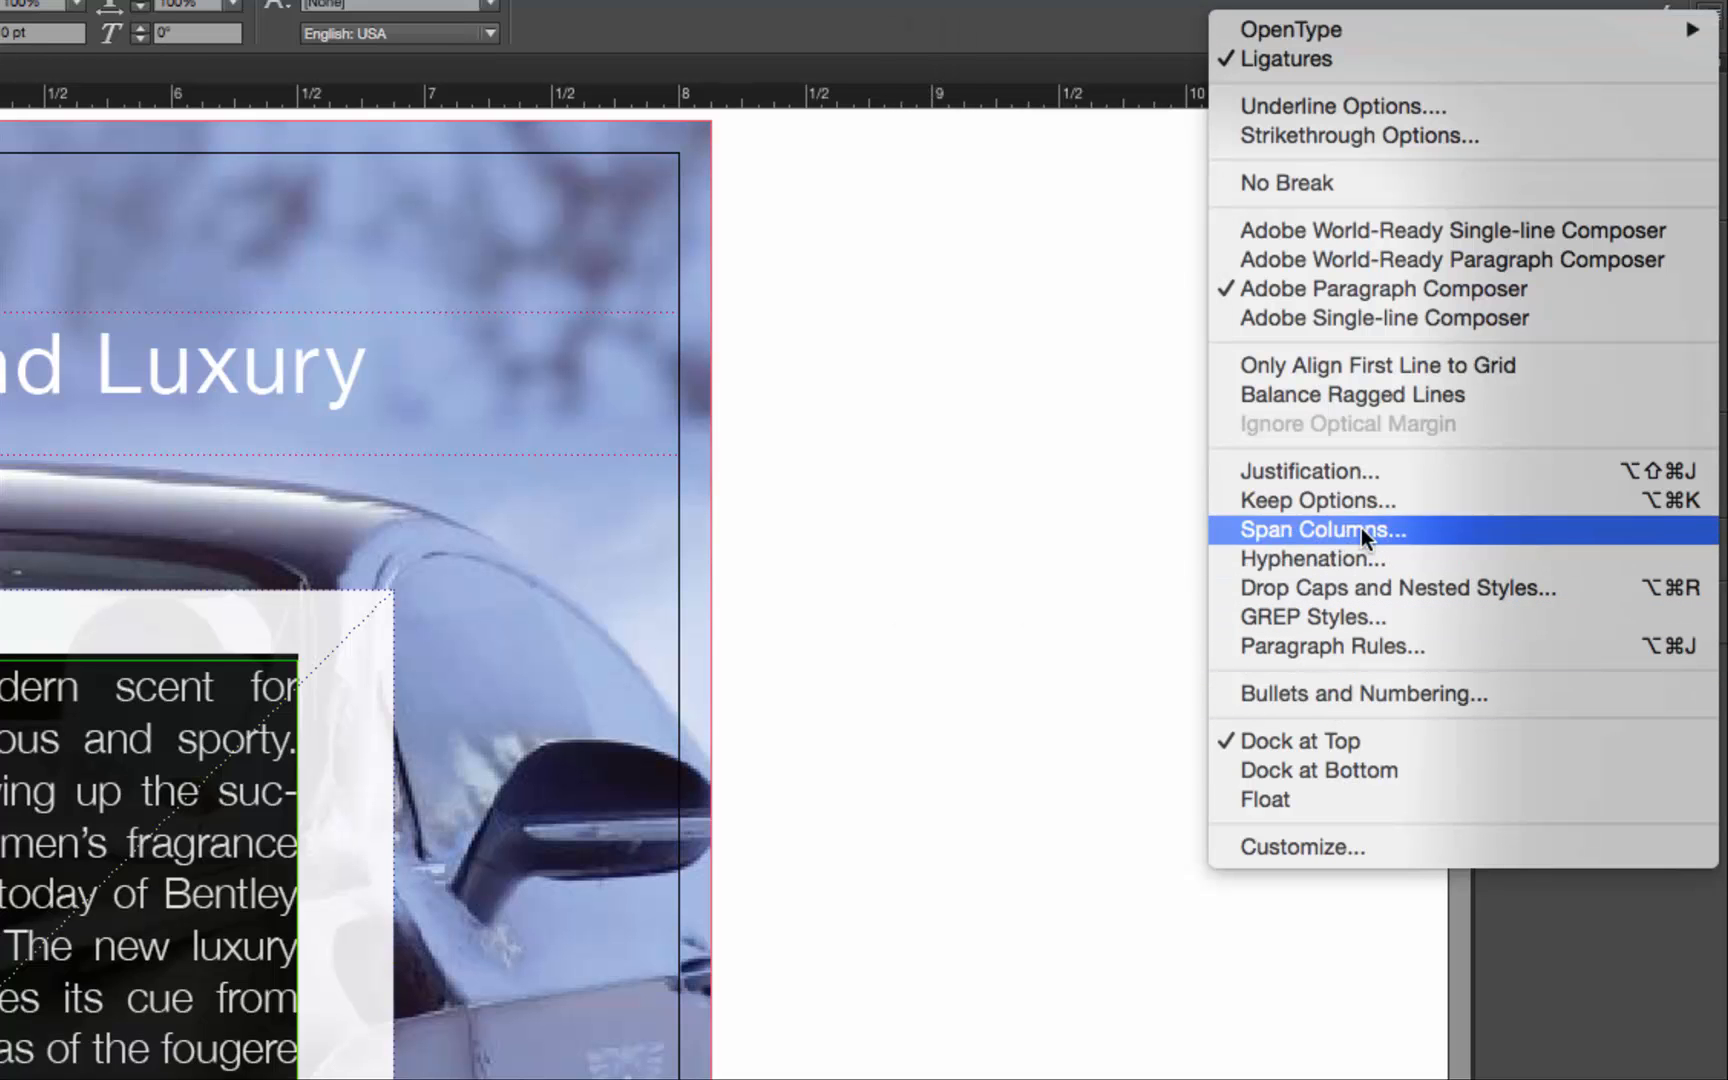
left_click(1384, 472)
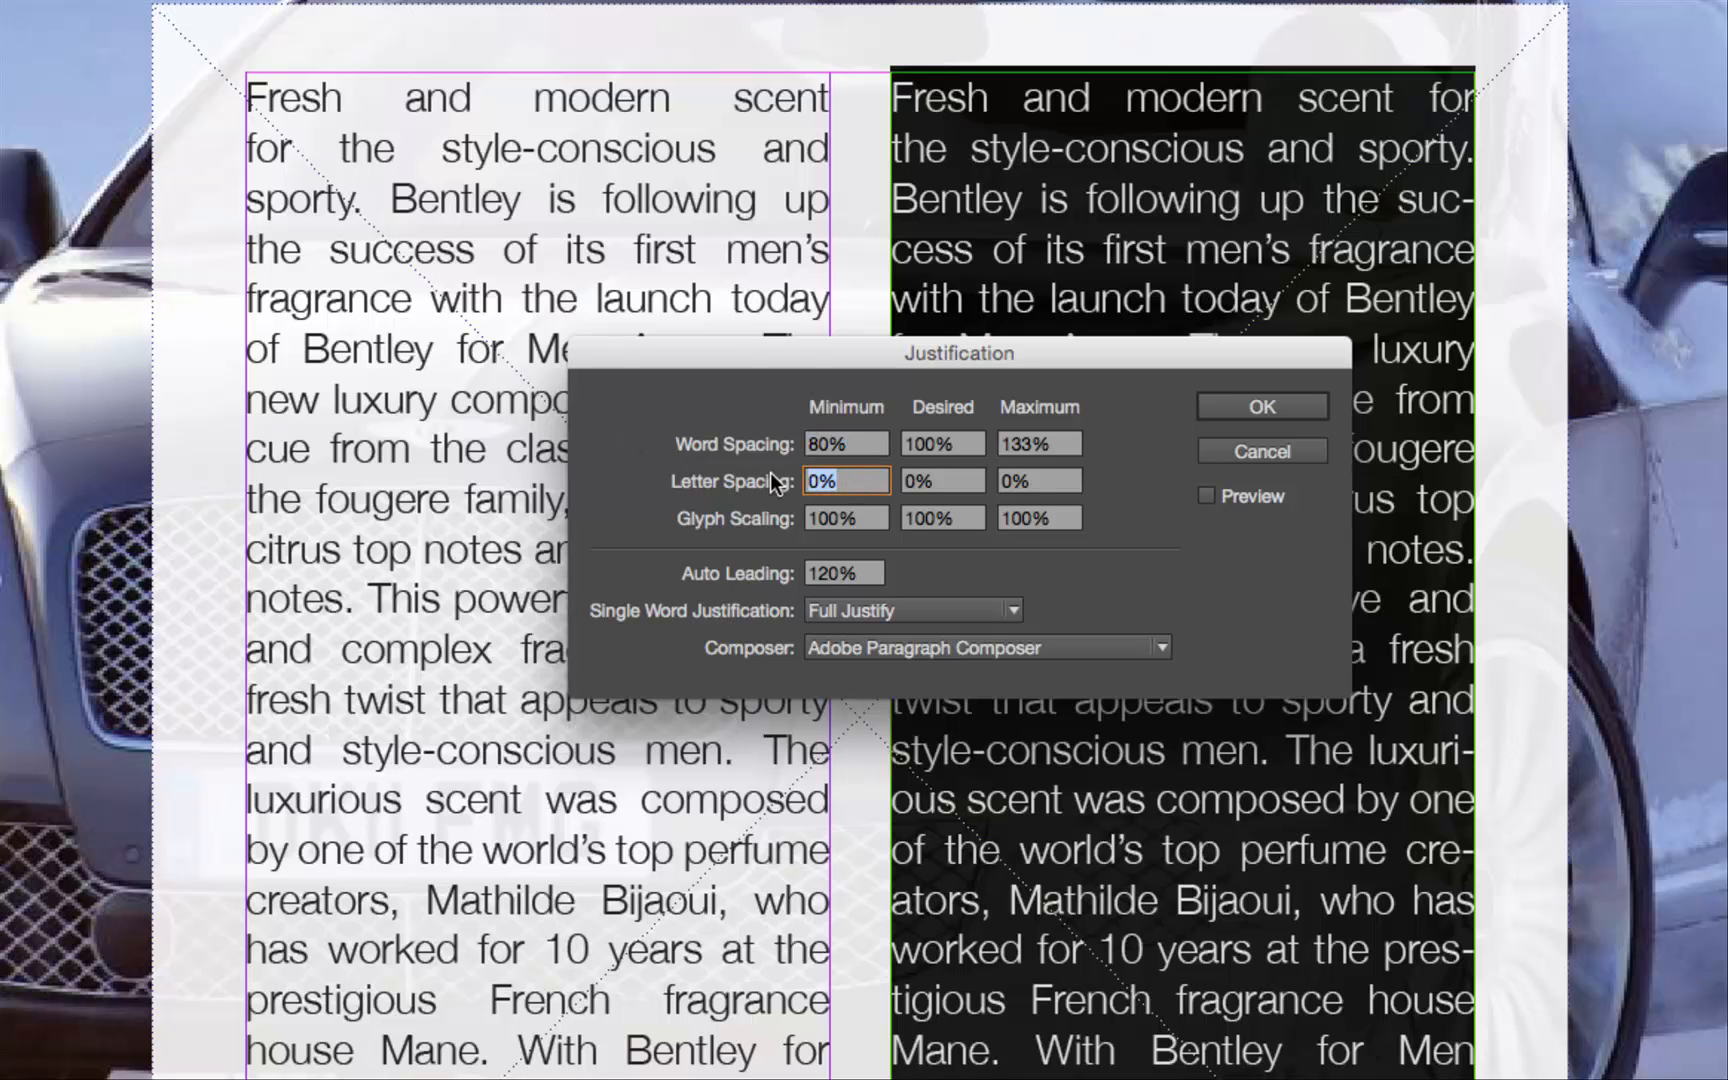
type("+2")
key("Tab")
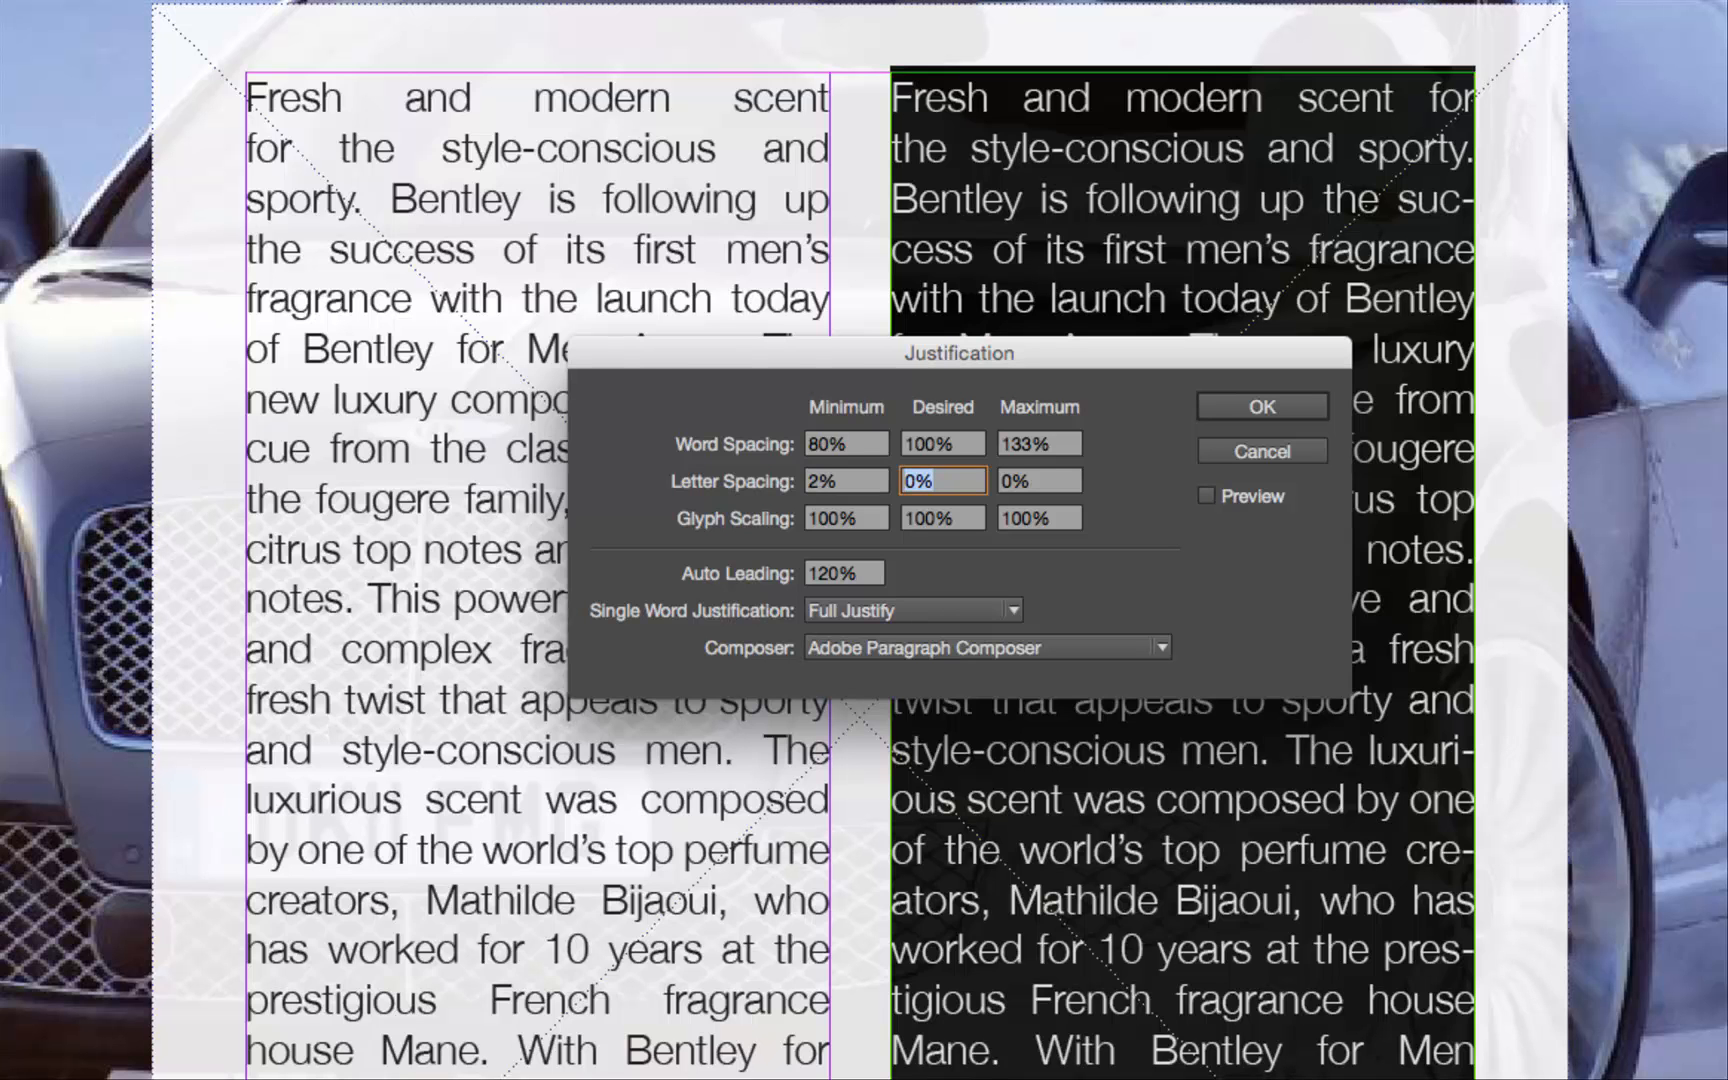
left_click(850, 485)
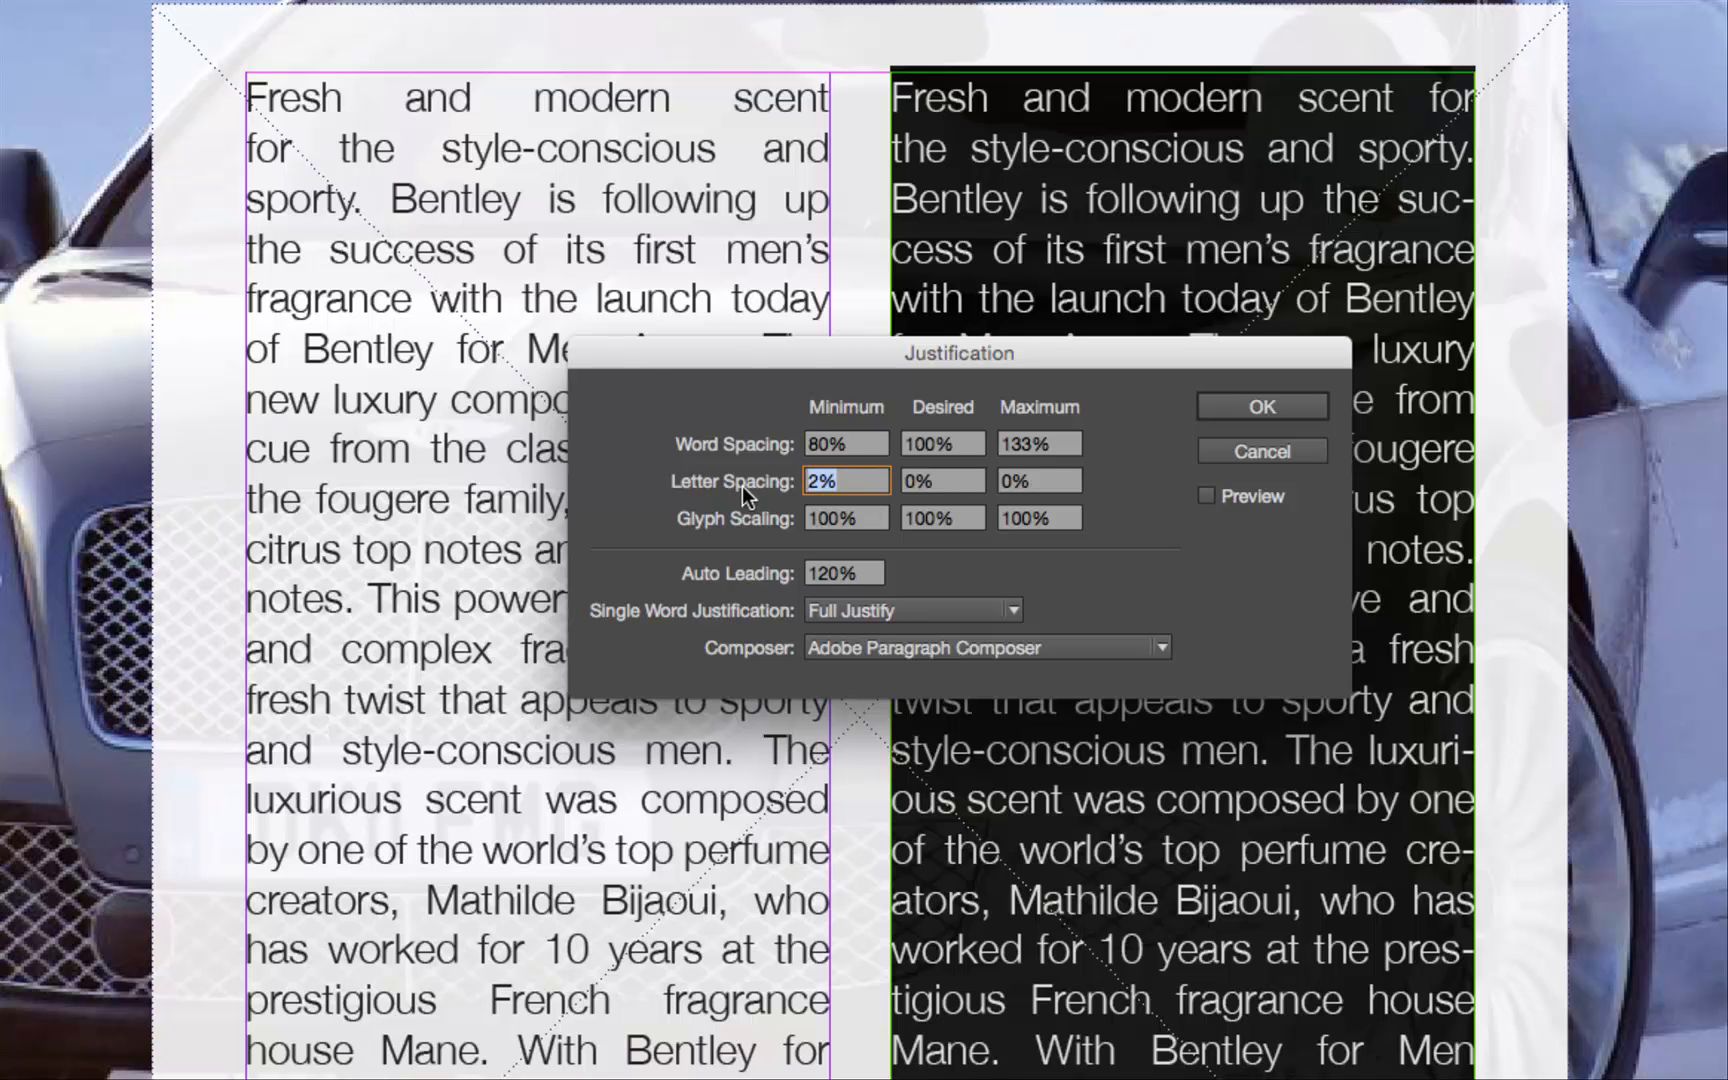
type("-2")
key("Tab")
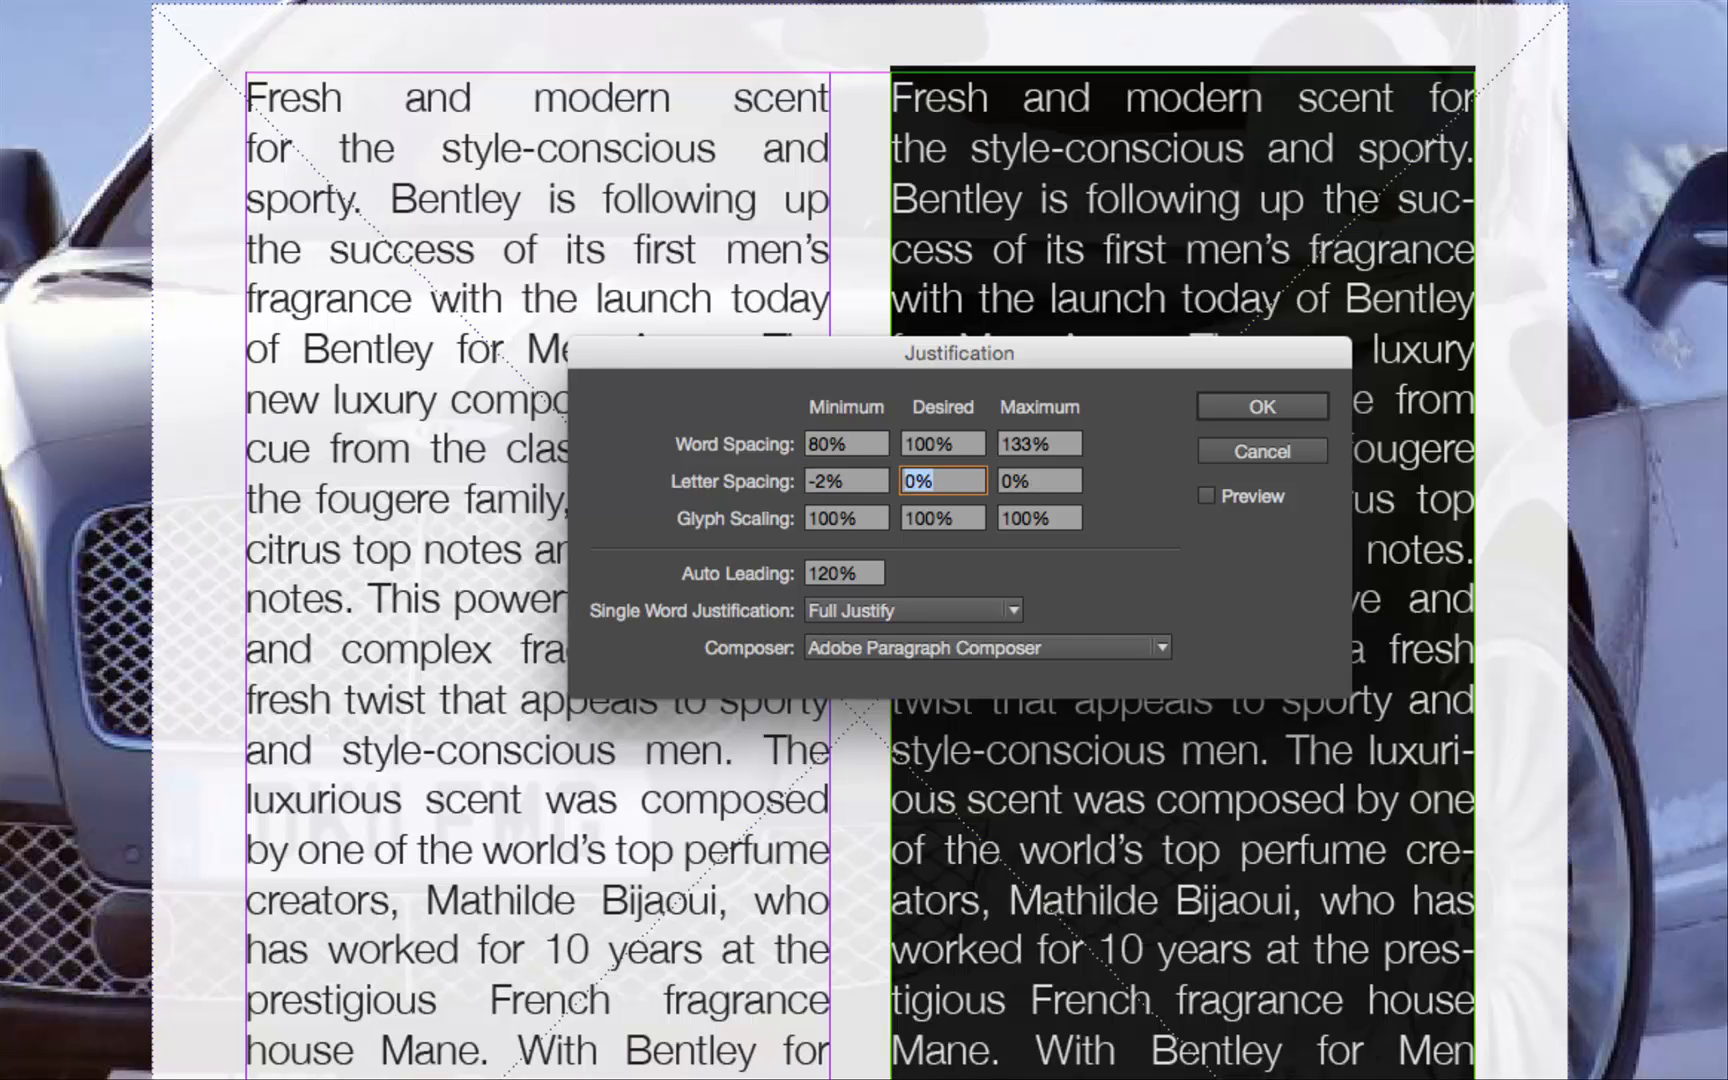
key("Tab")
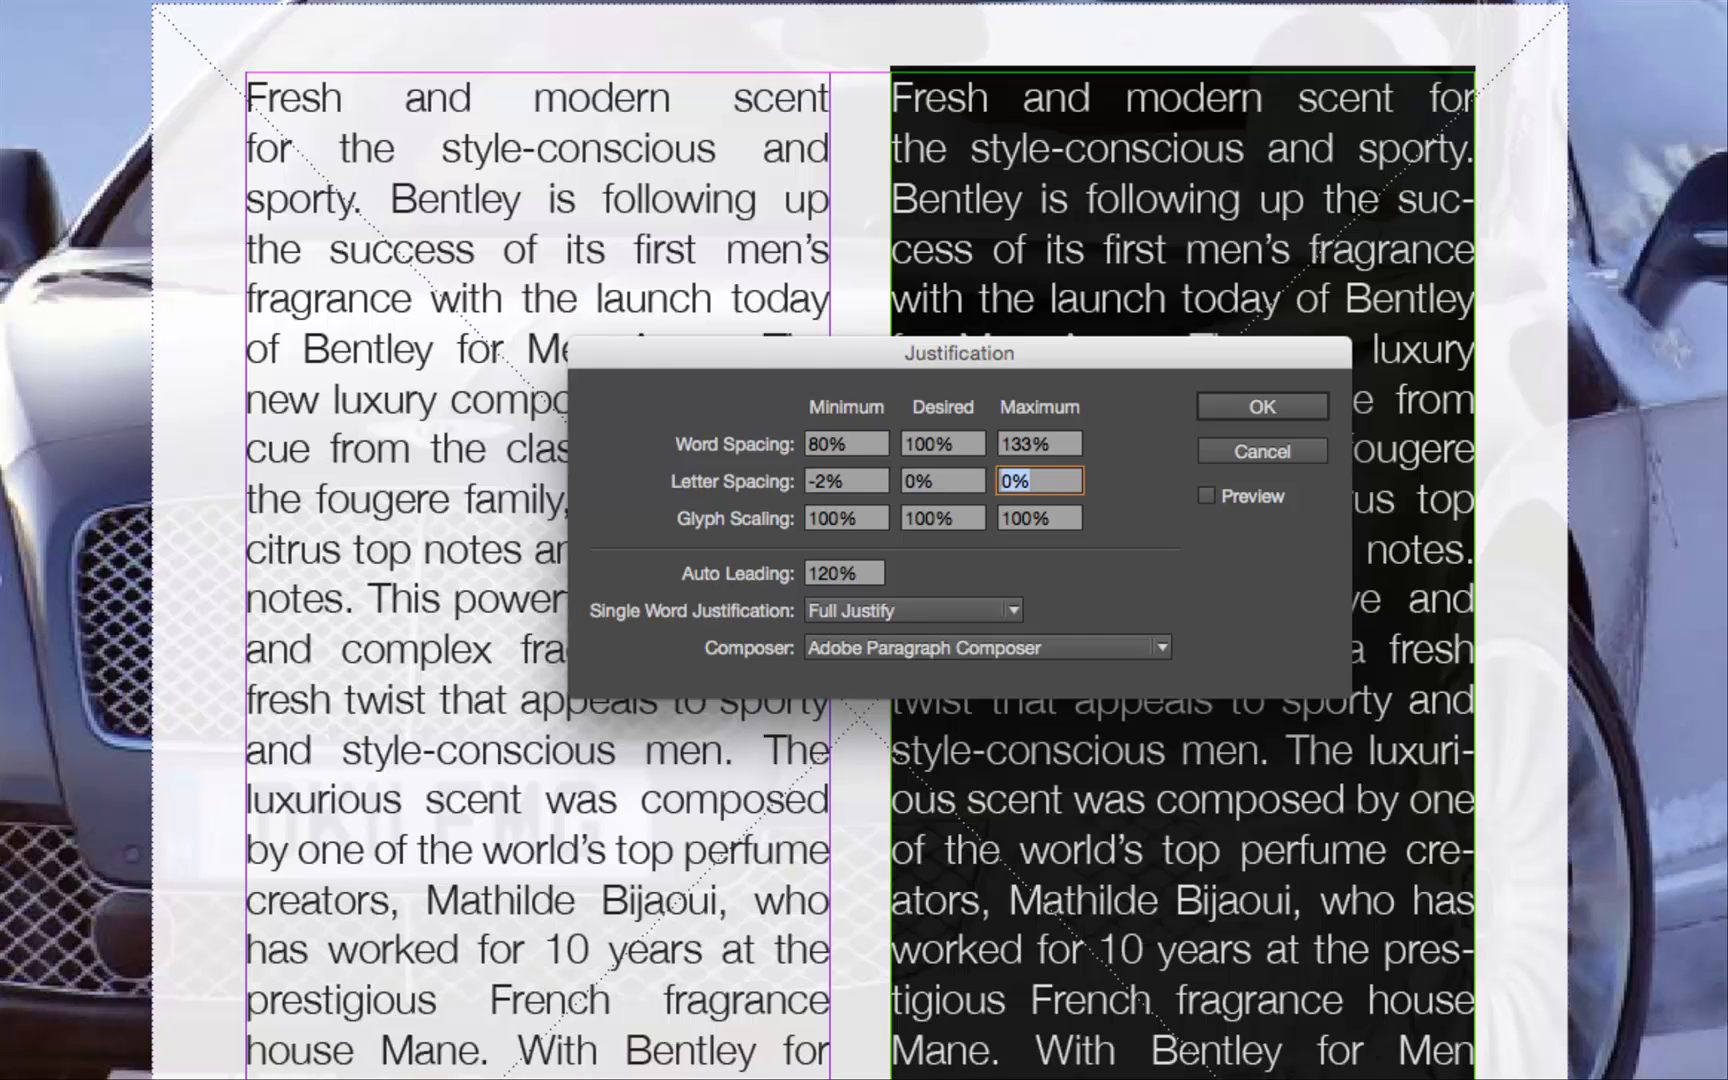
type("2")
key("Tab")
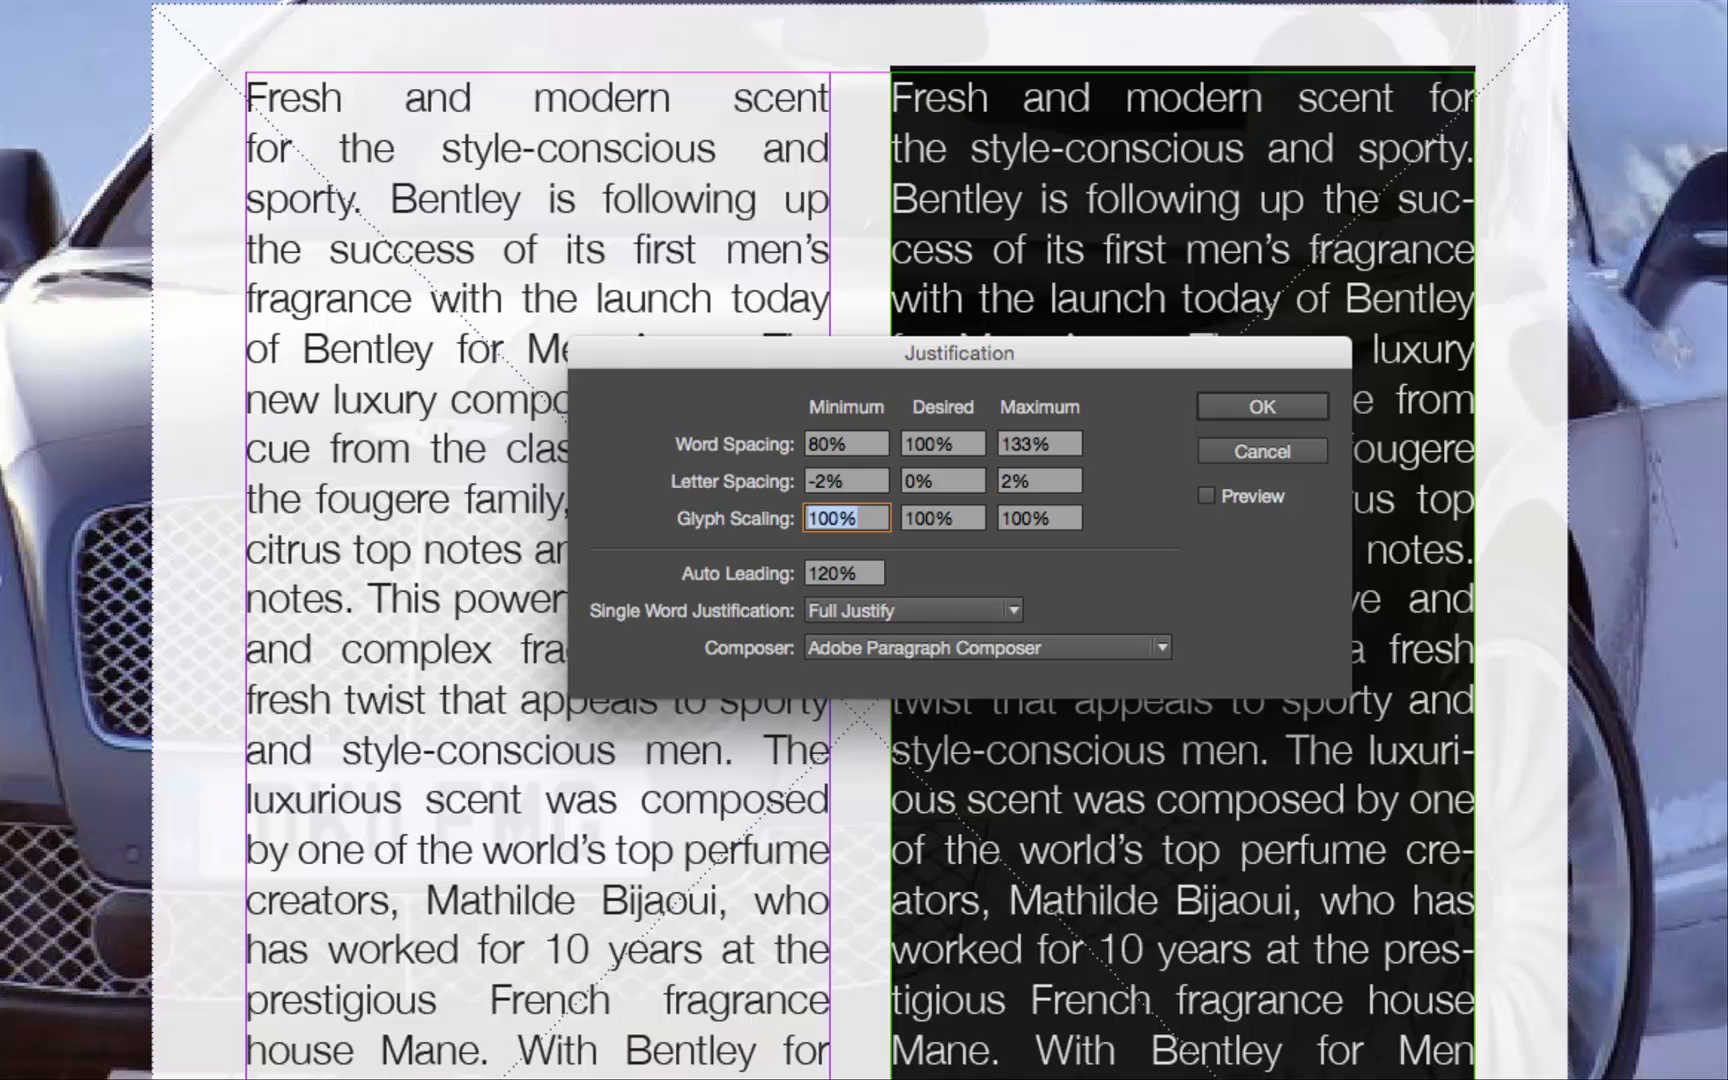
Set the glyph scaling to 98% minimum and 102% maximum in the justification settings.
type("98")
key("Tab")
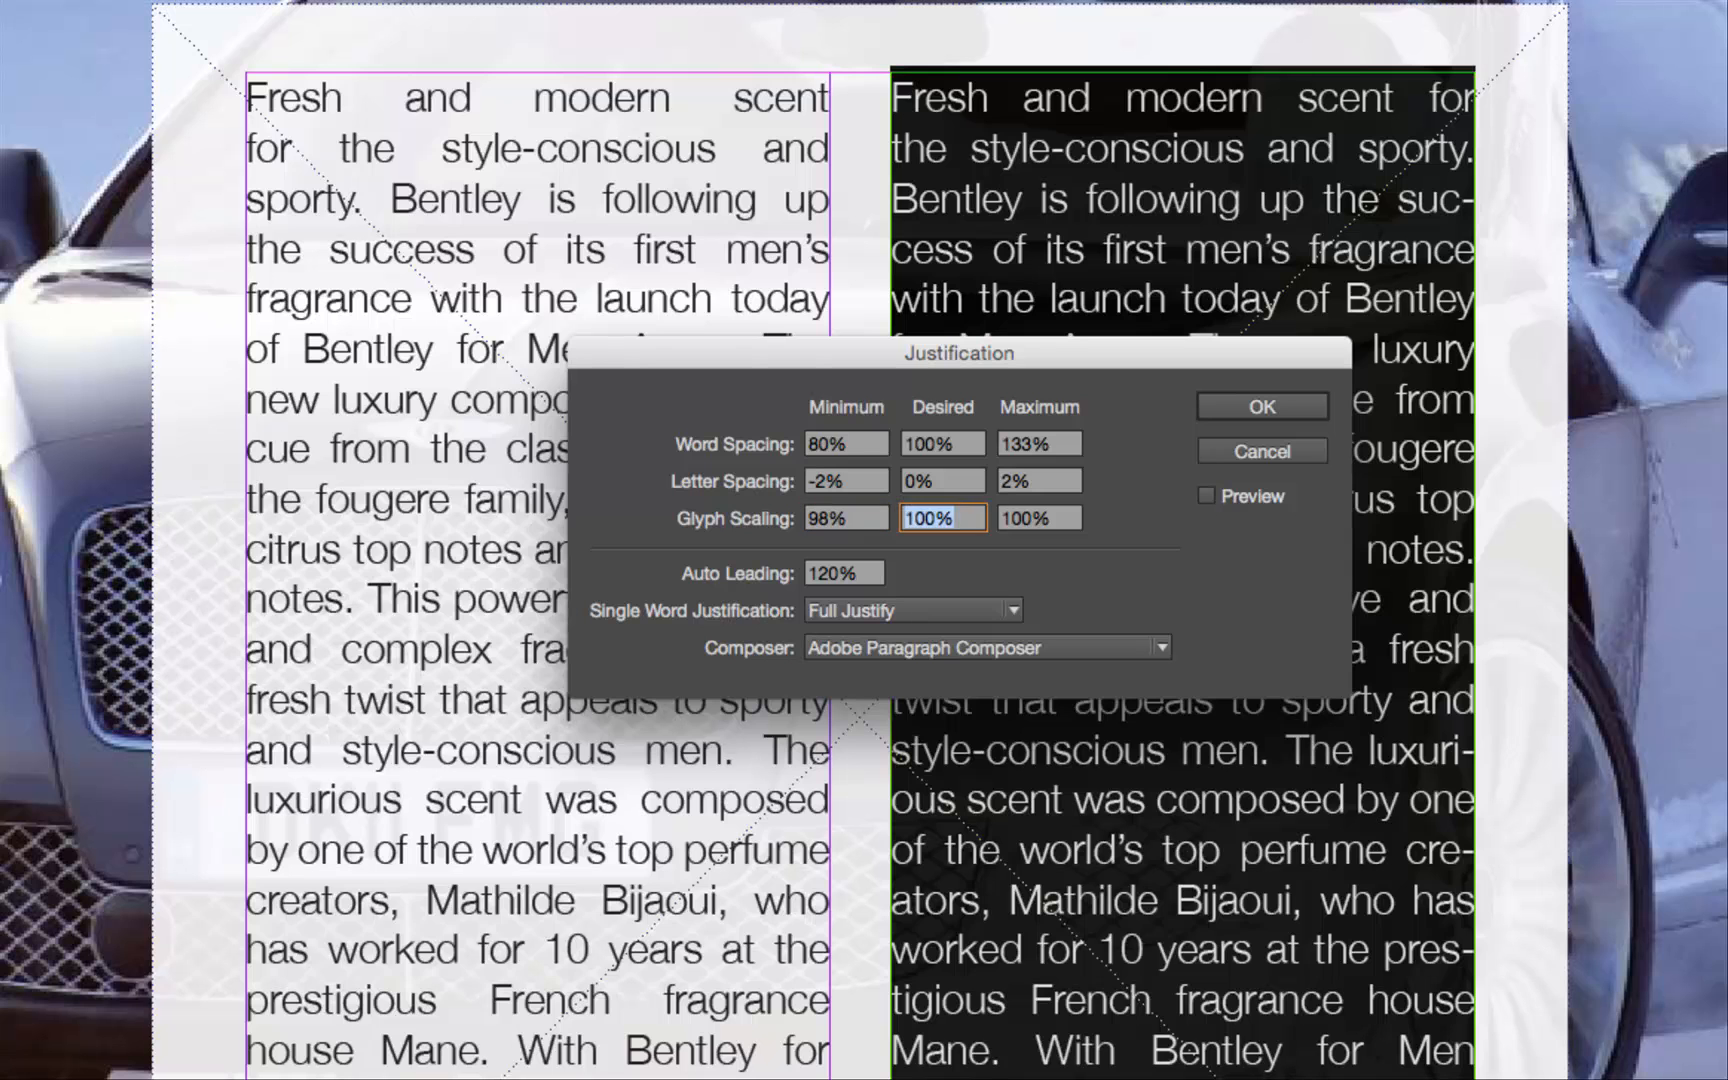
key("Tab")
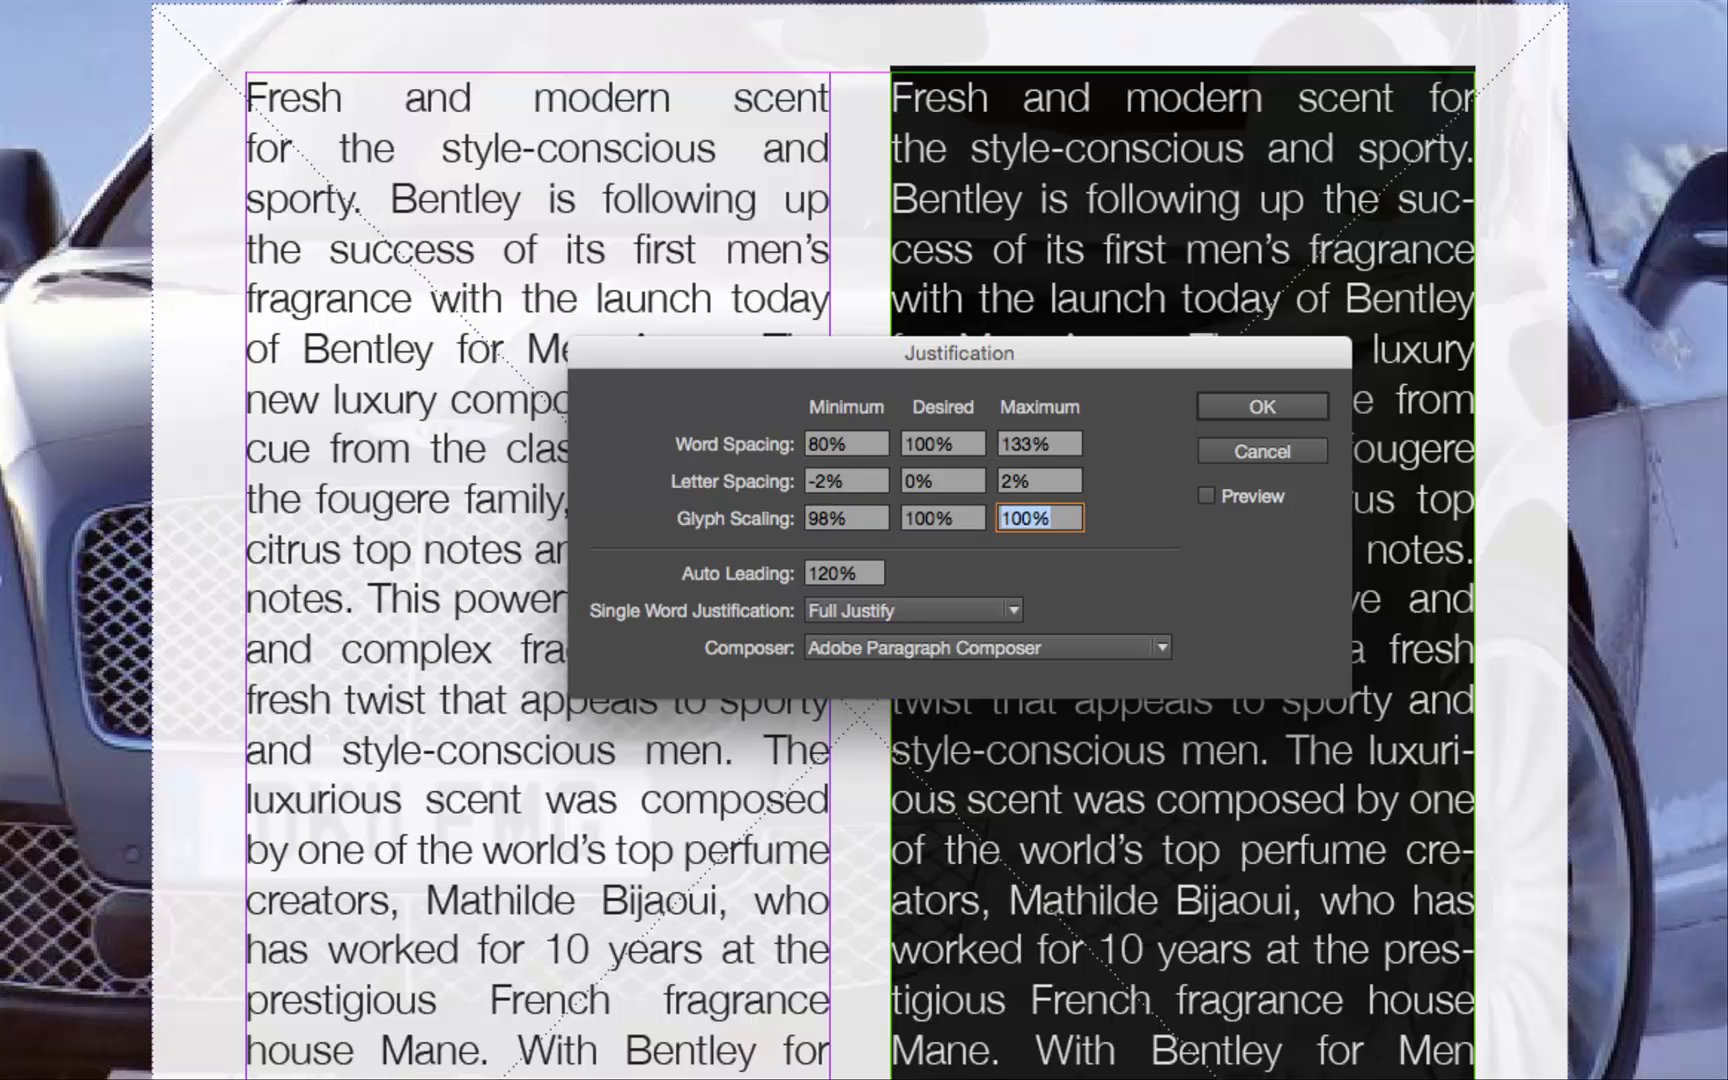
type("102")
key("Tab")
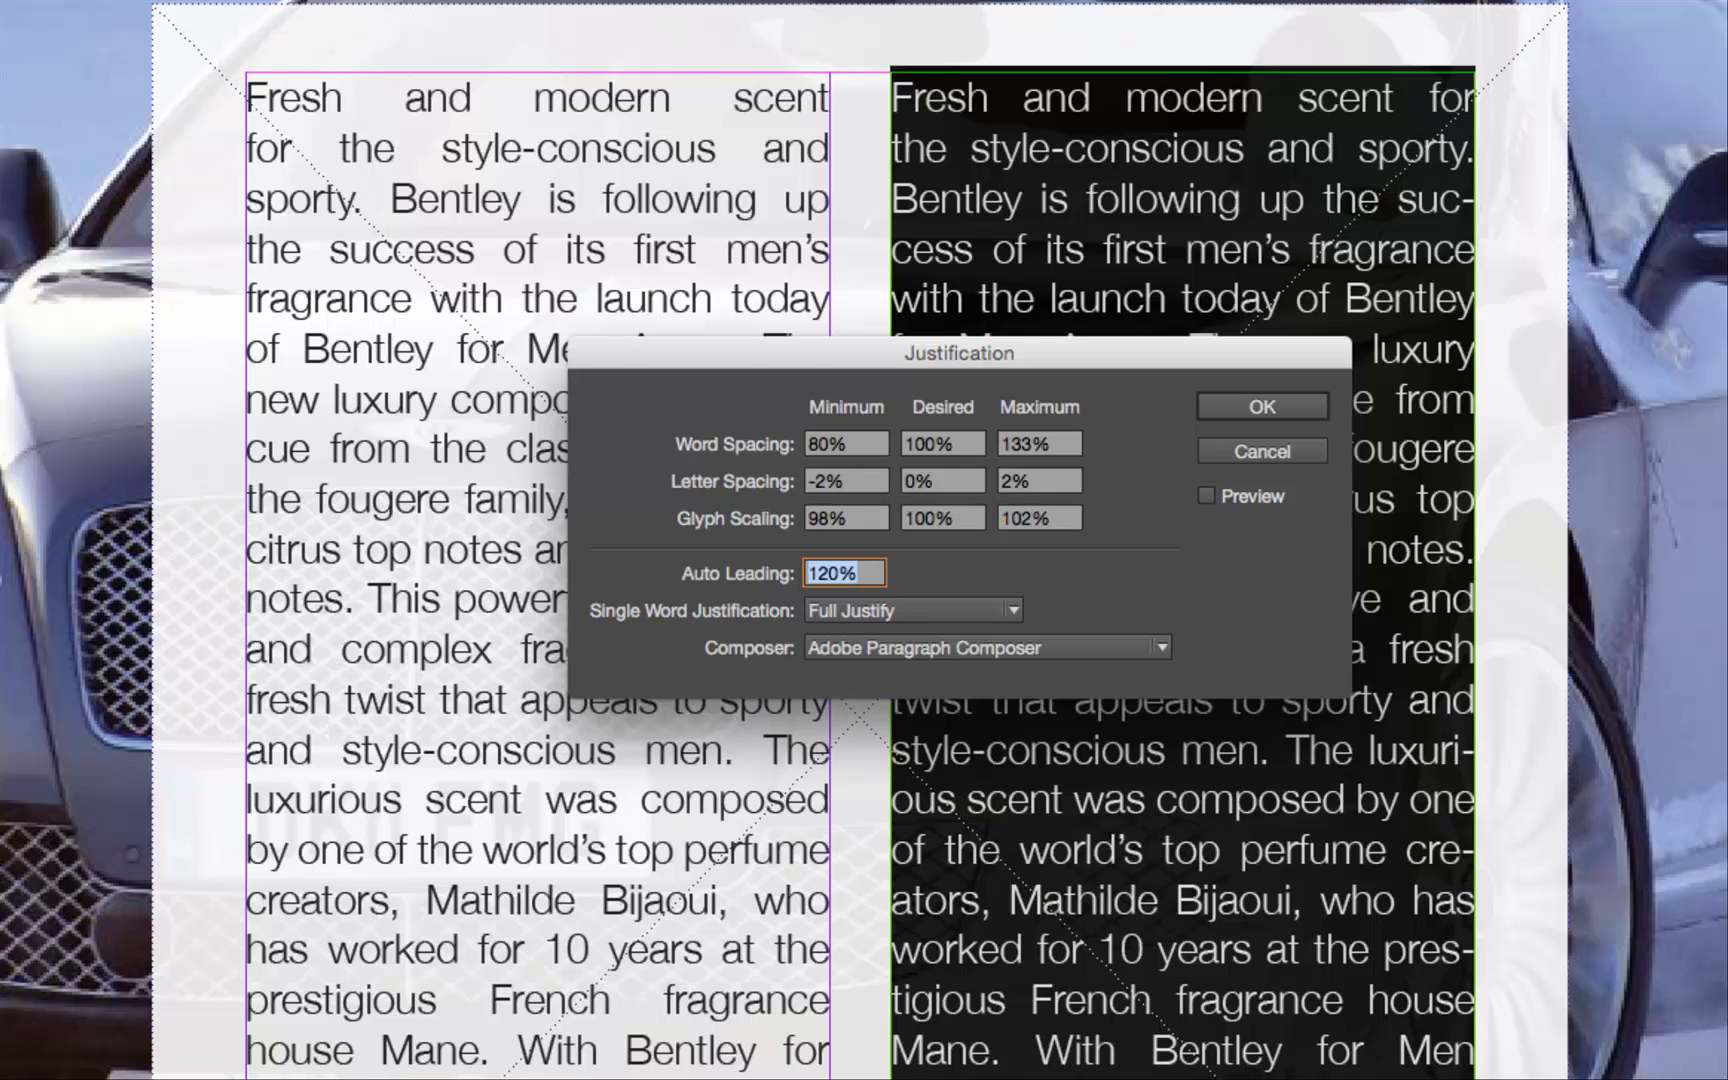
Keep Adobe Paragraph Composer as the composer and apply the justification settings to the right column's text.
left_click(1049, 443)
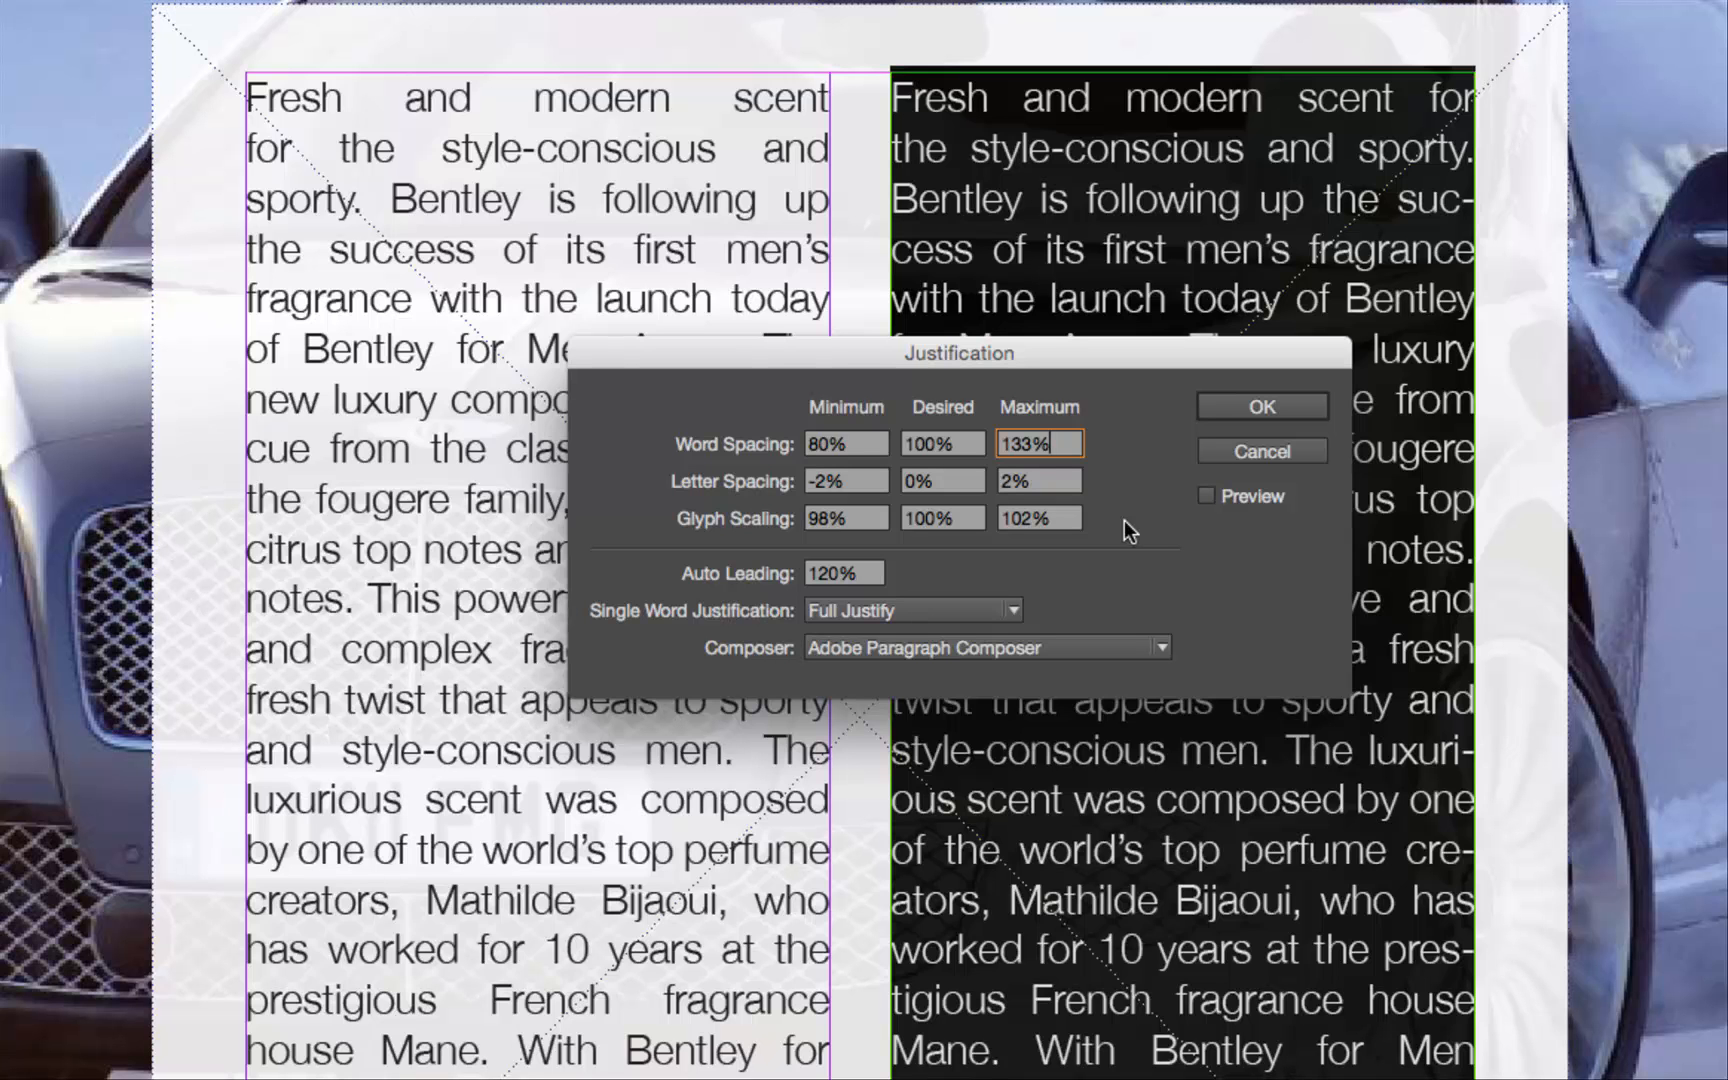
left_click(1071, 648)
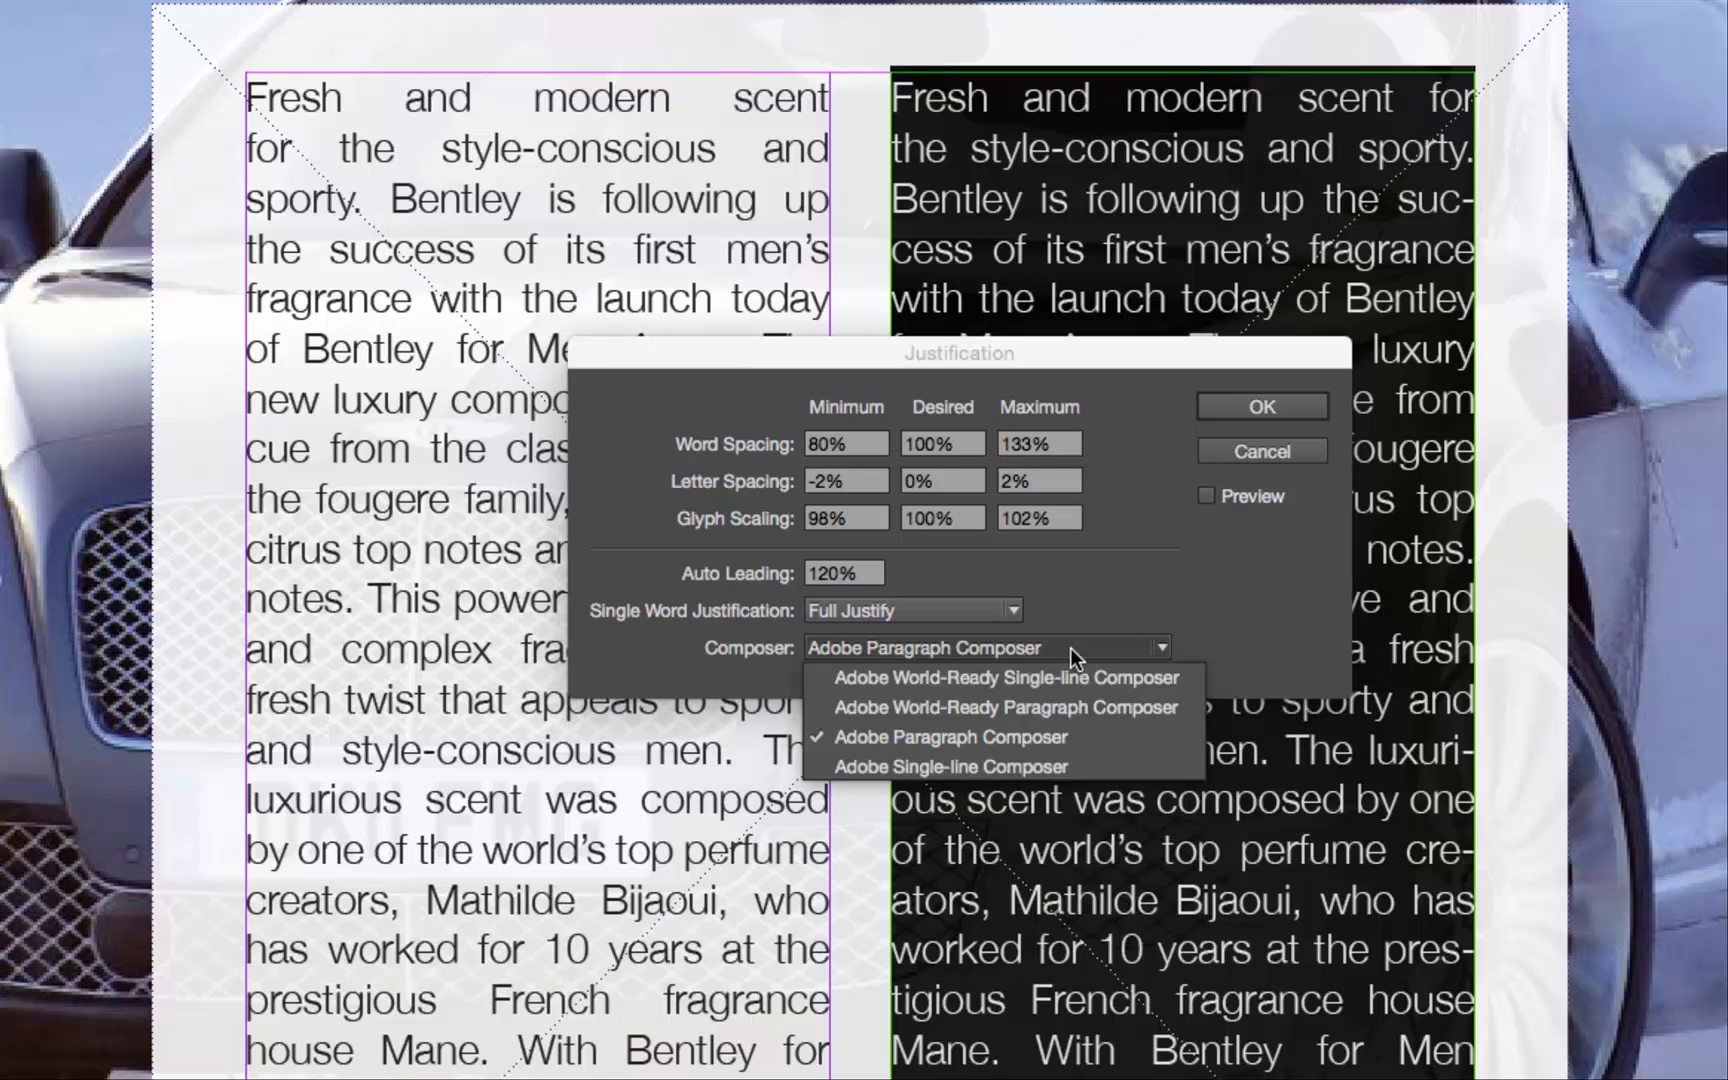
left_click(1071, 648)
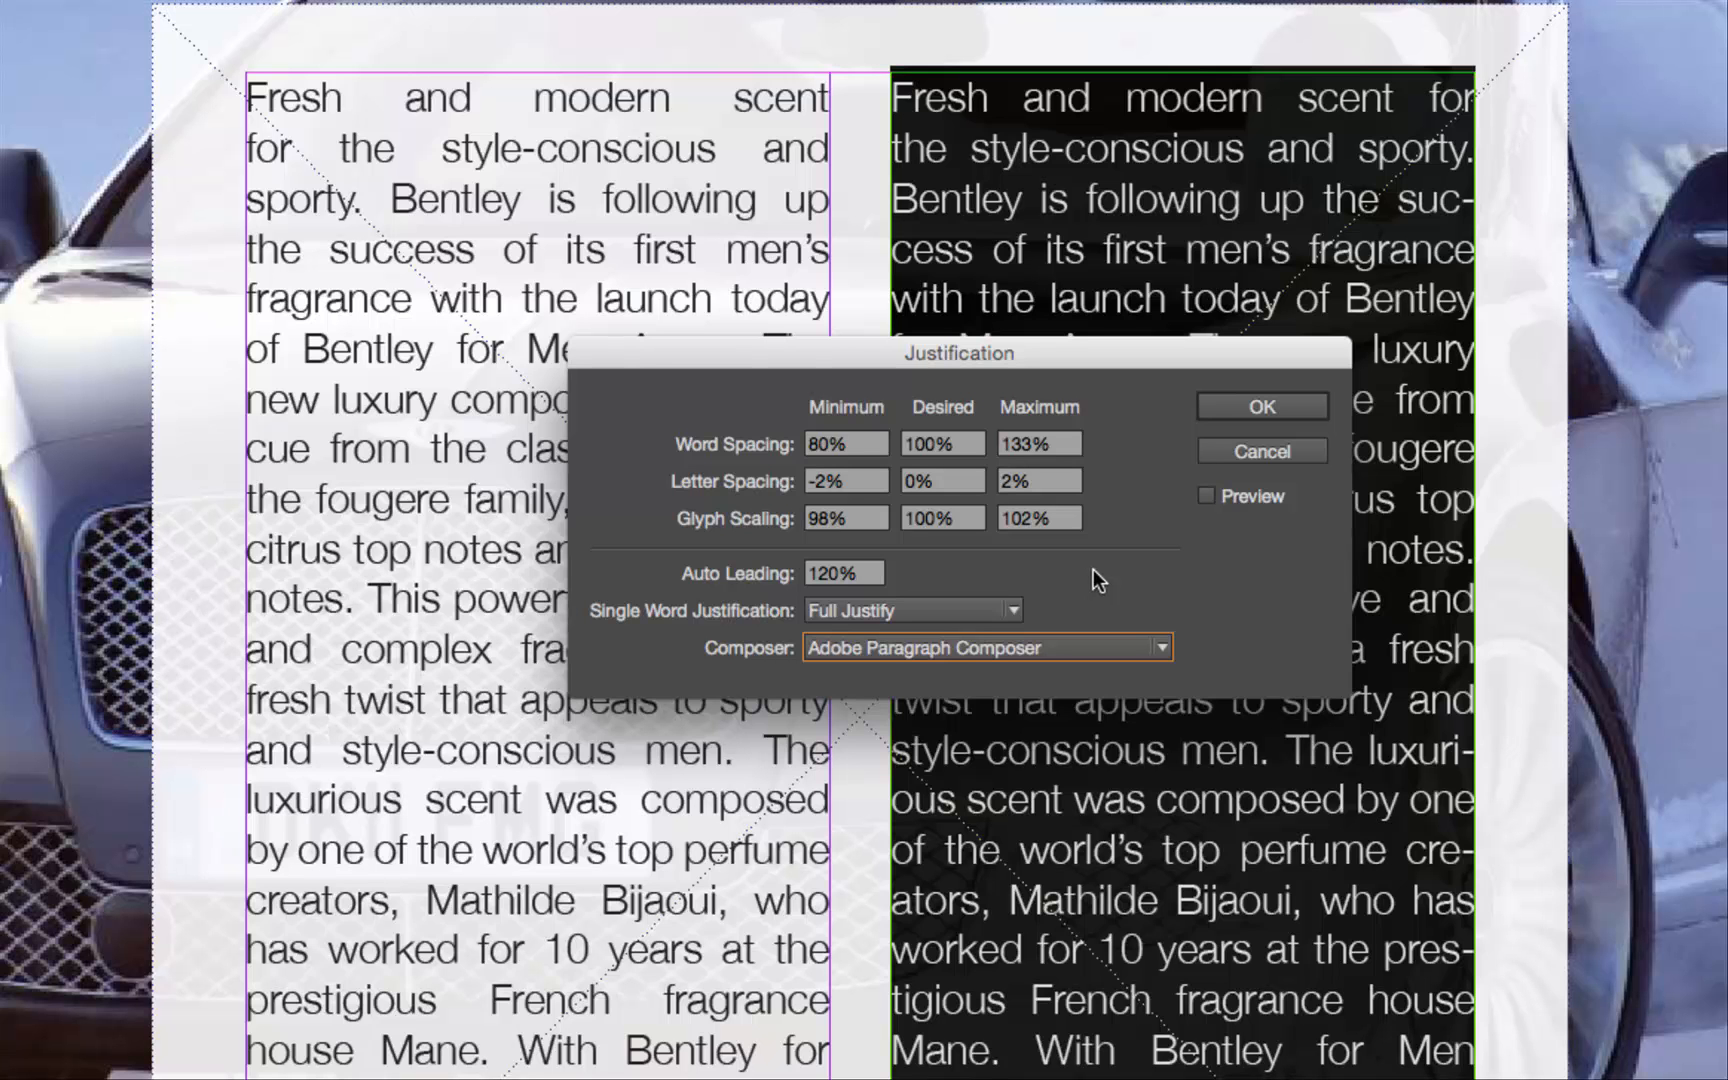
left_click(1229, 406)
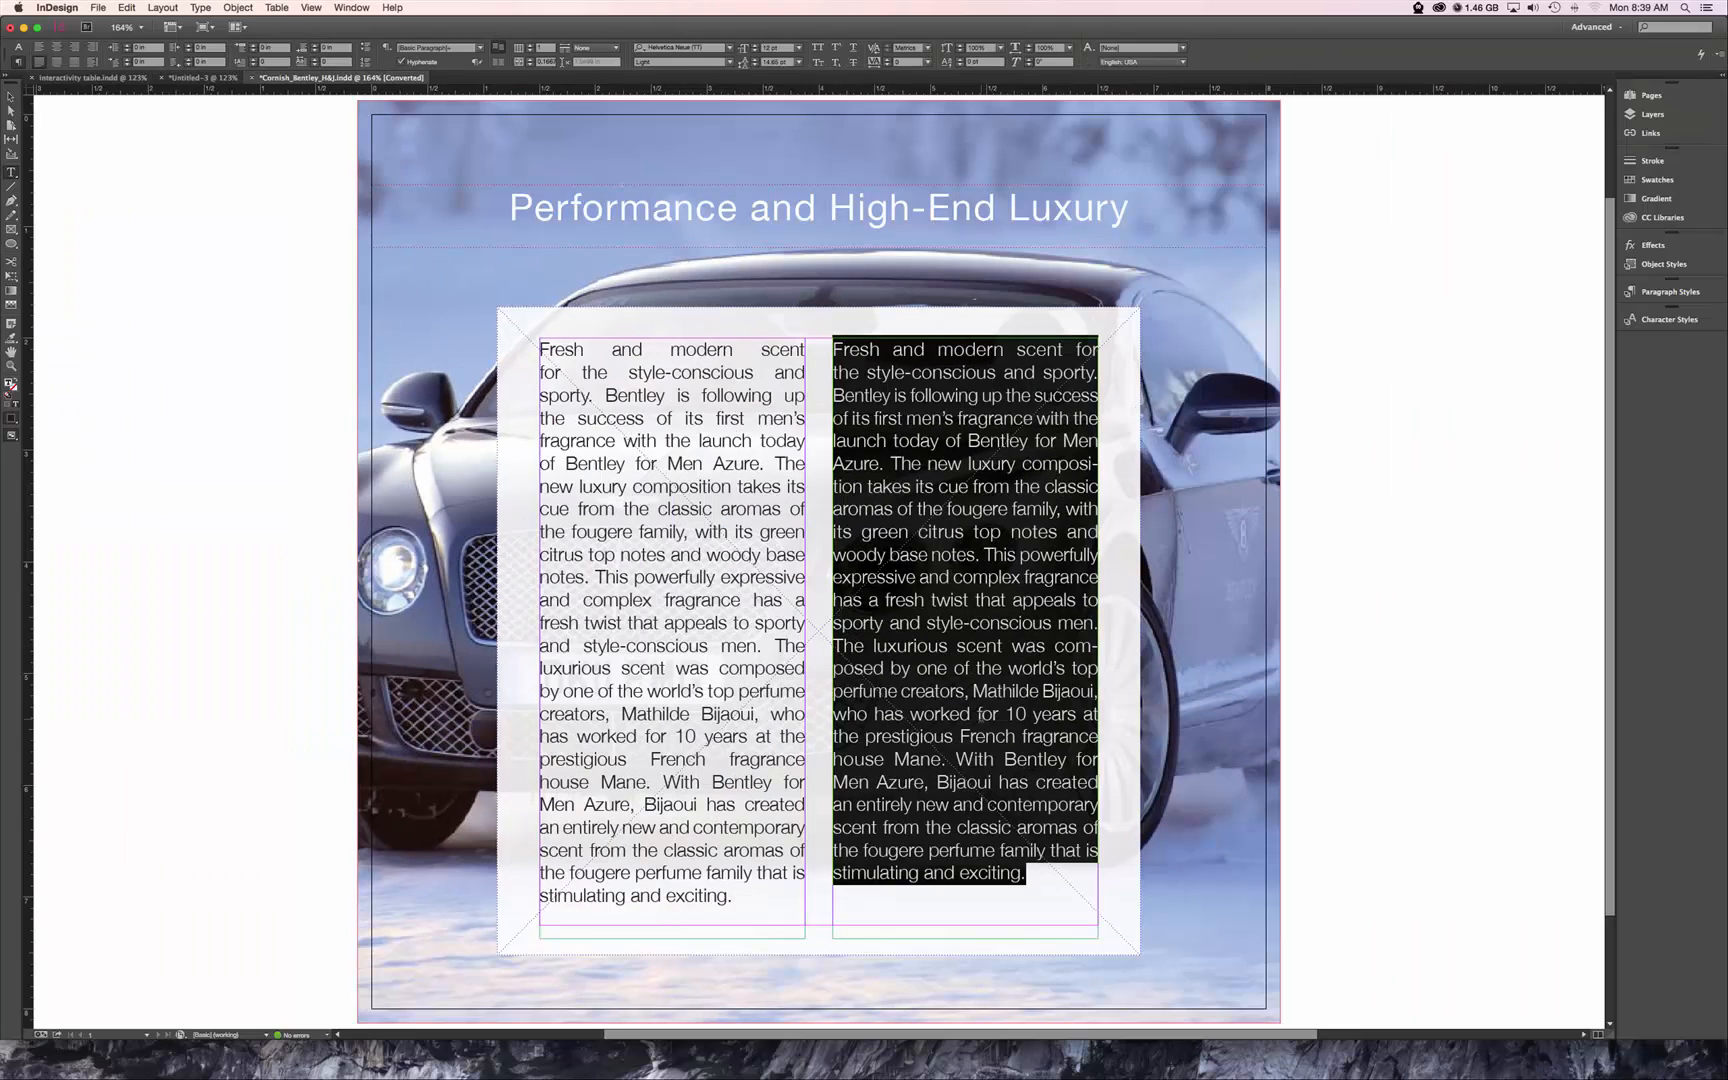
left_click(982, 716)
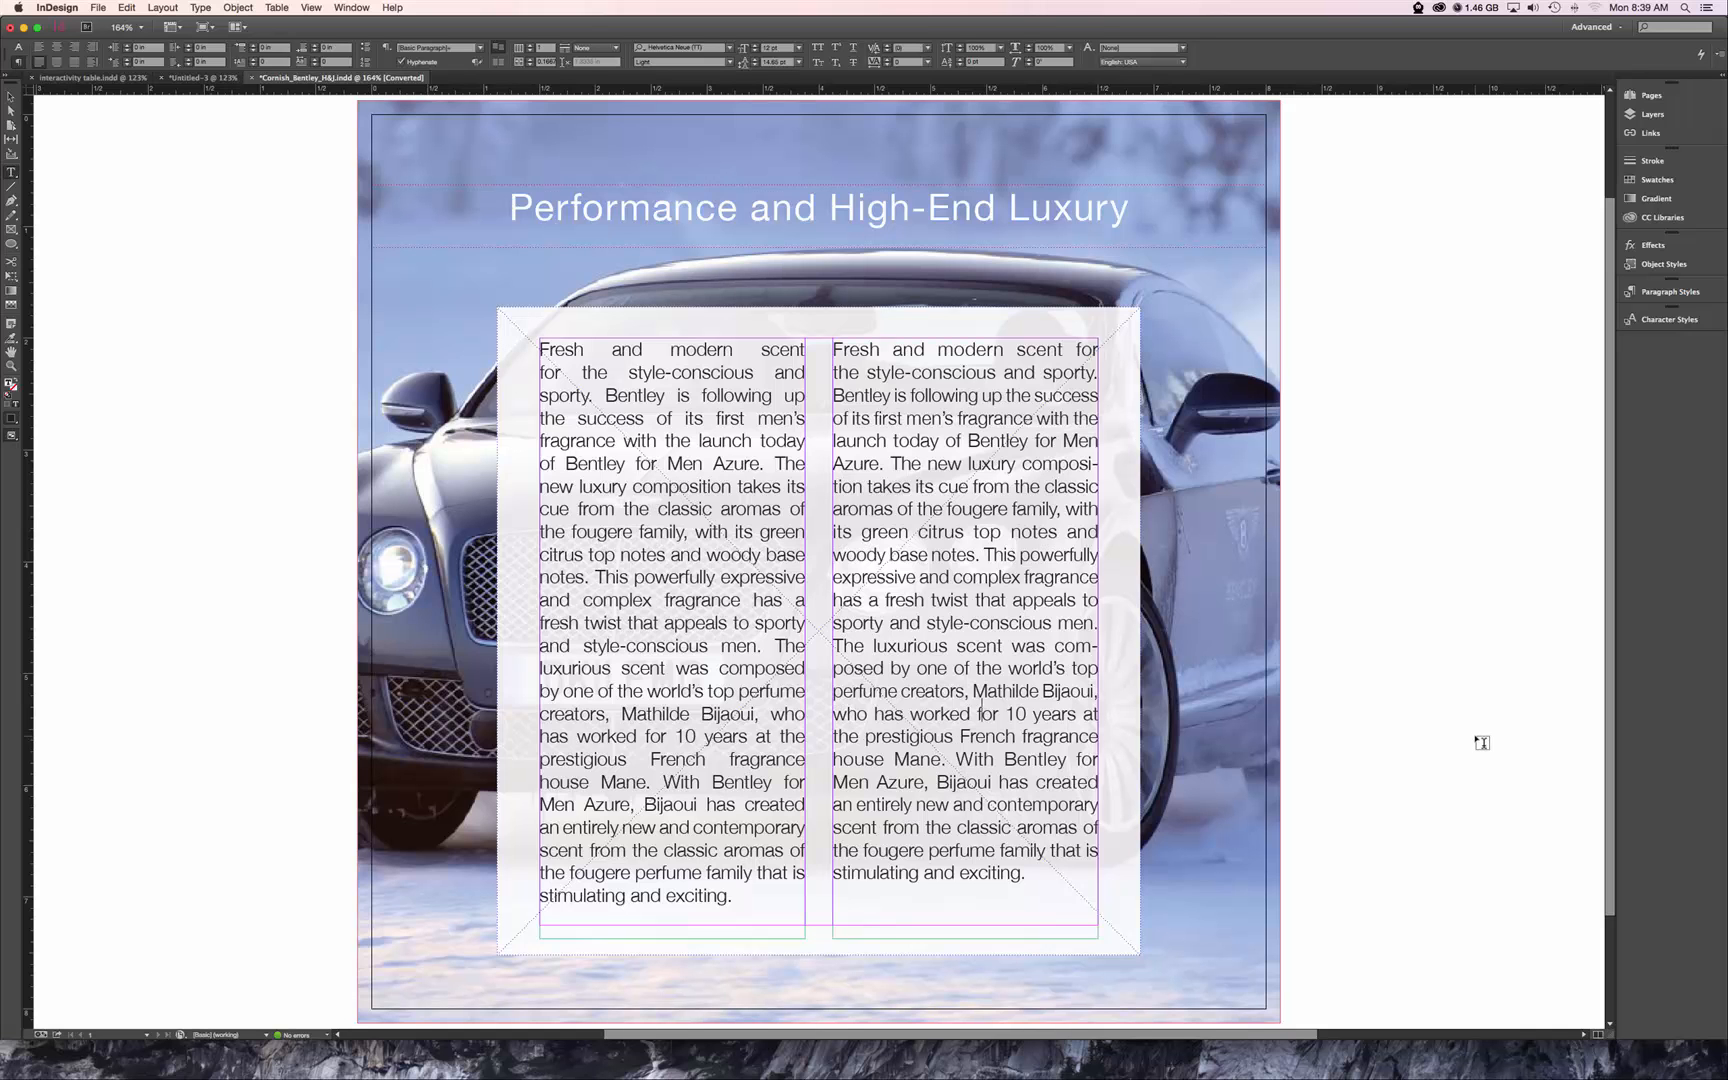
type("W")
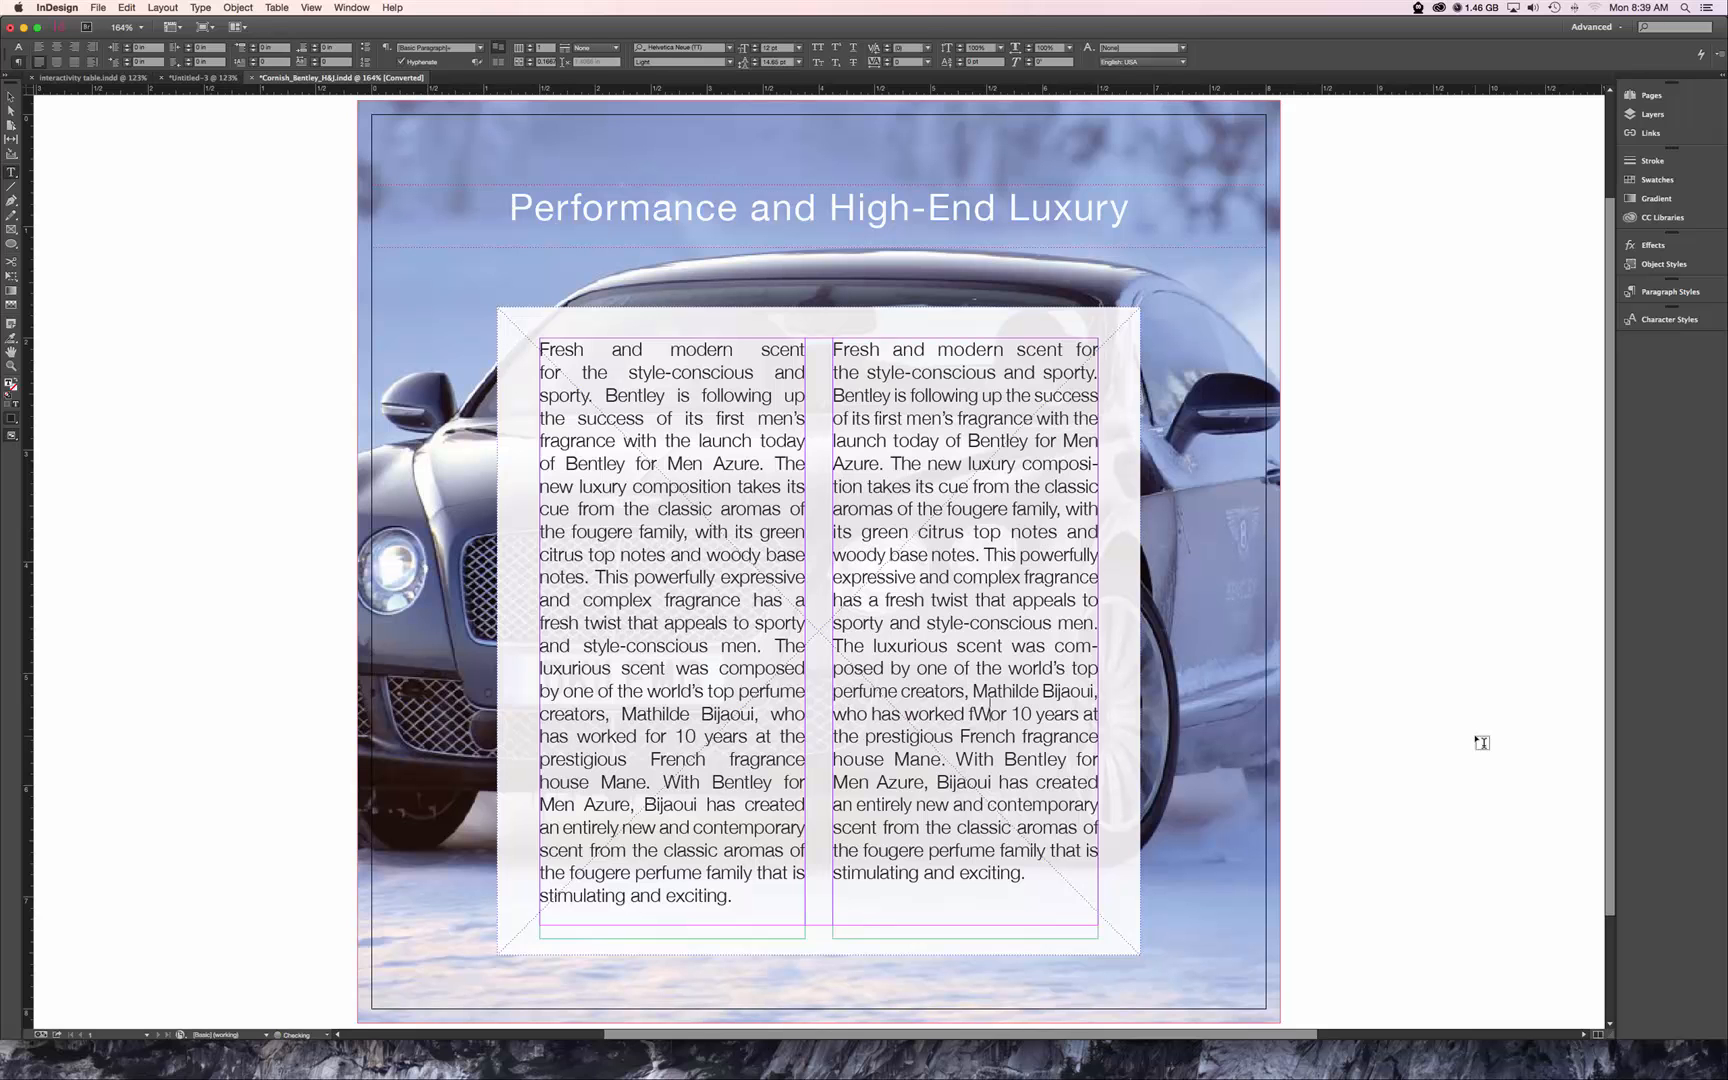
type("W")
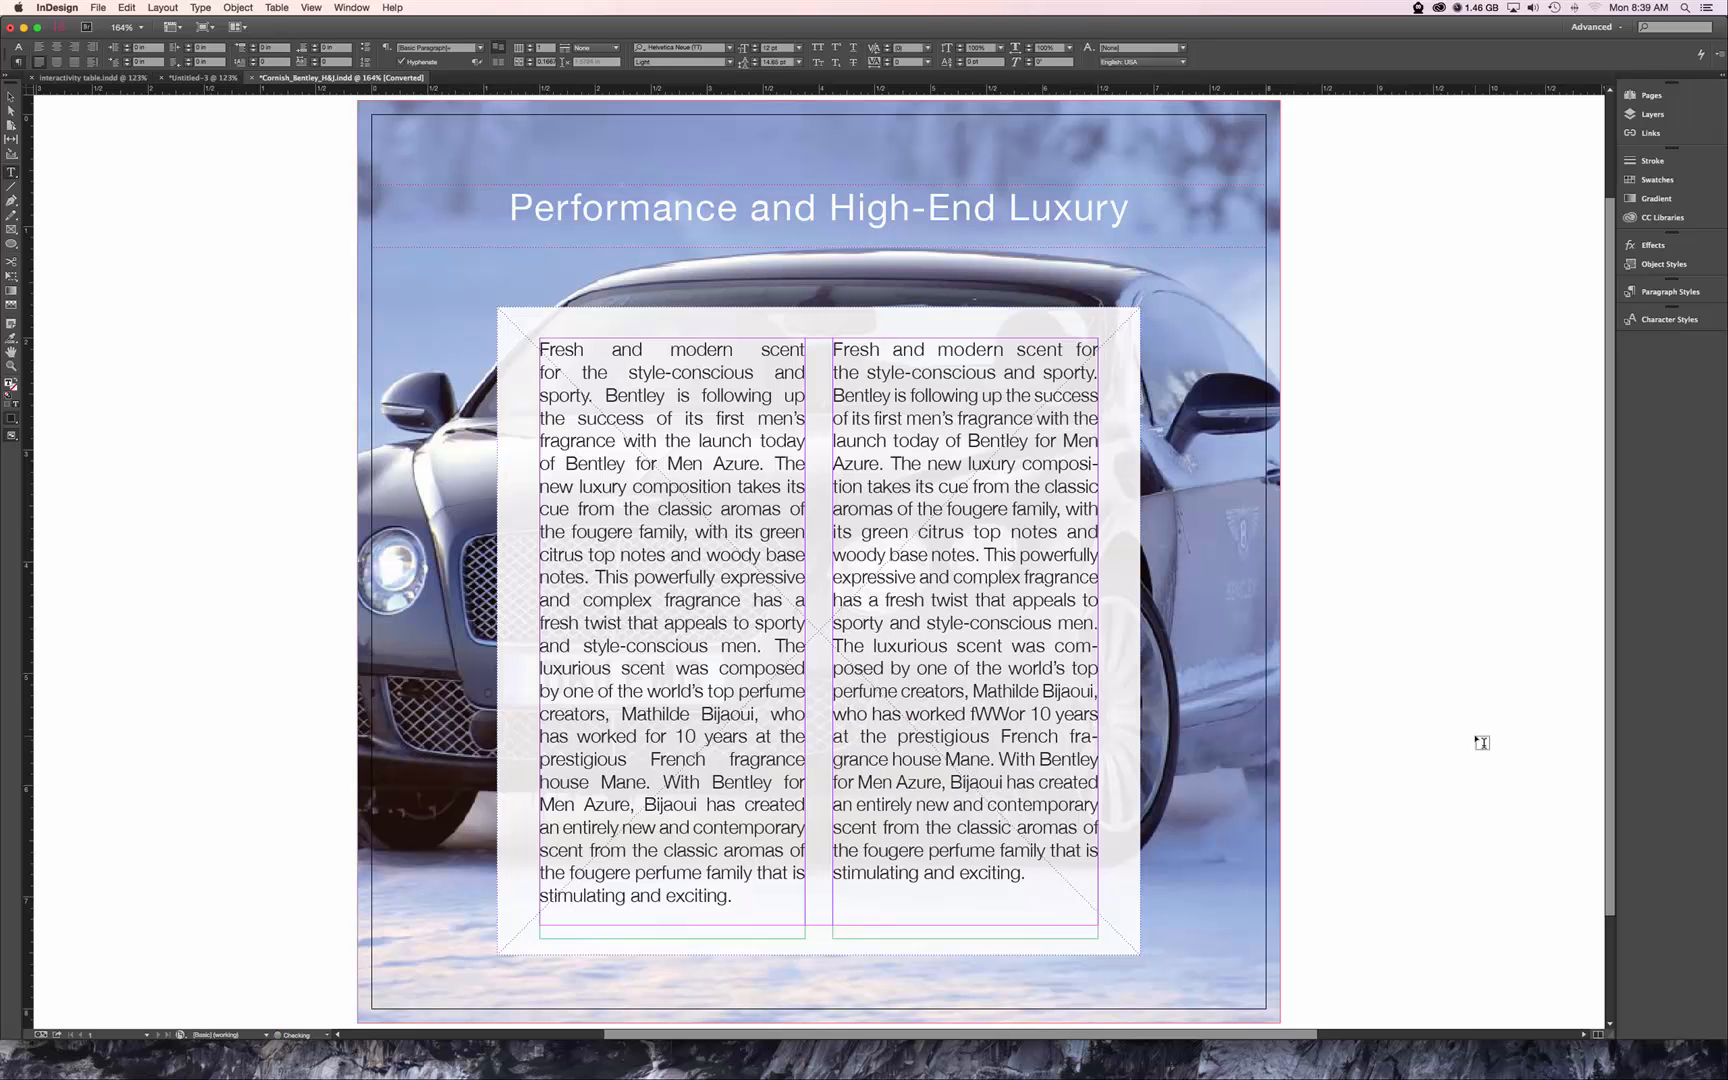
key("BackSpace")
key("BackSpace")
key("BackSpace")
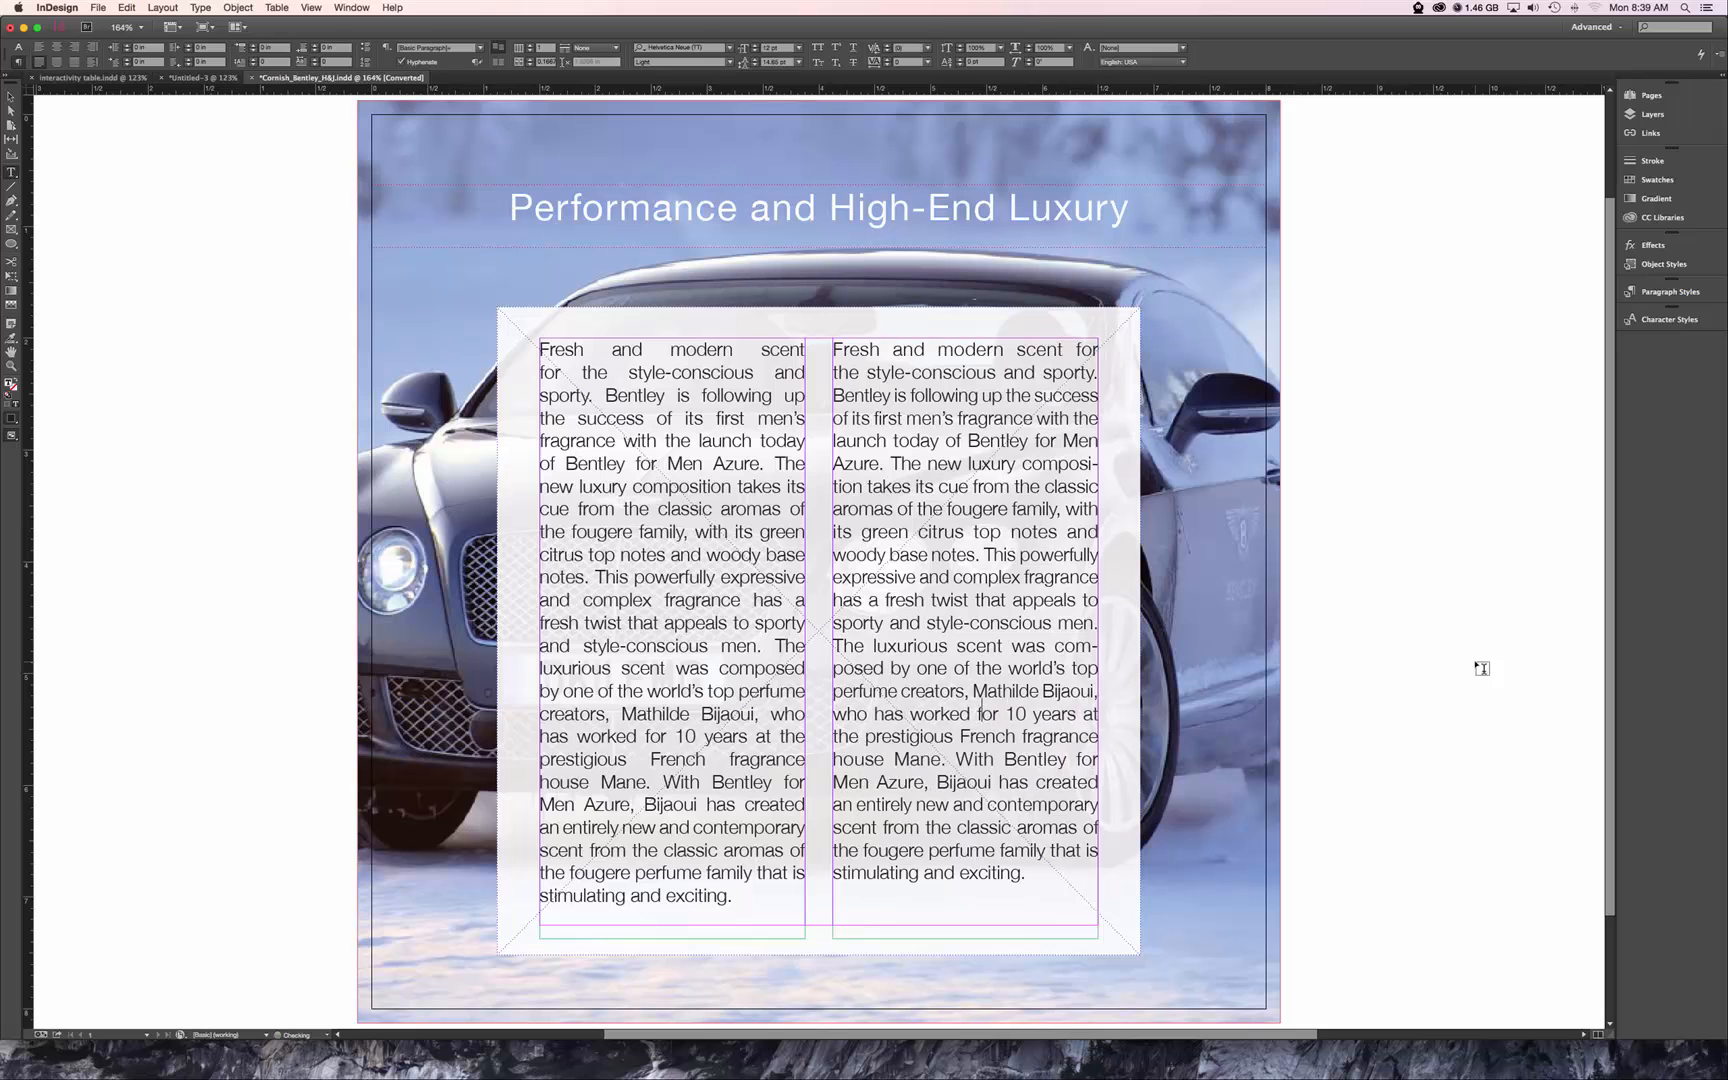
type("f")
Leave text editing and show the page in Presentation mode to compare the original and refined text columns.
left_click(10, 96)
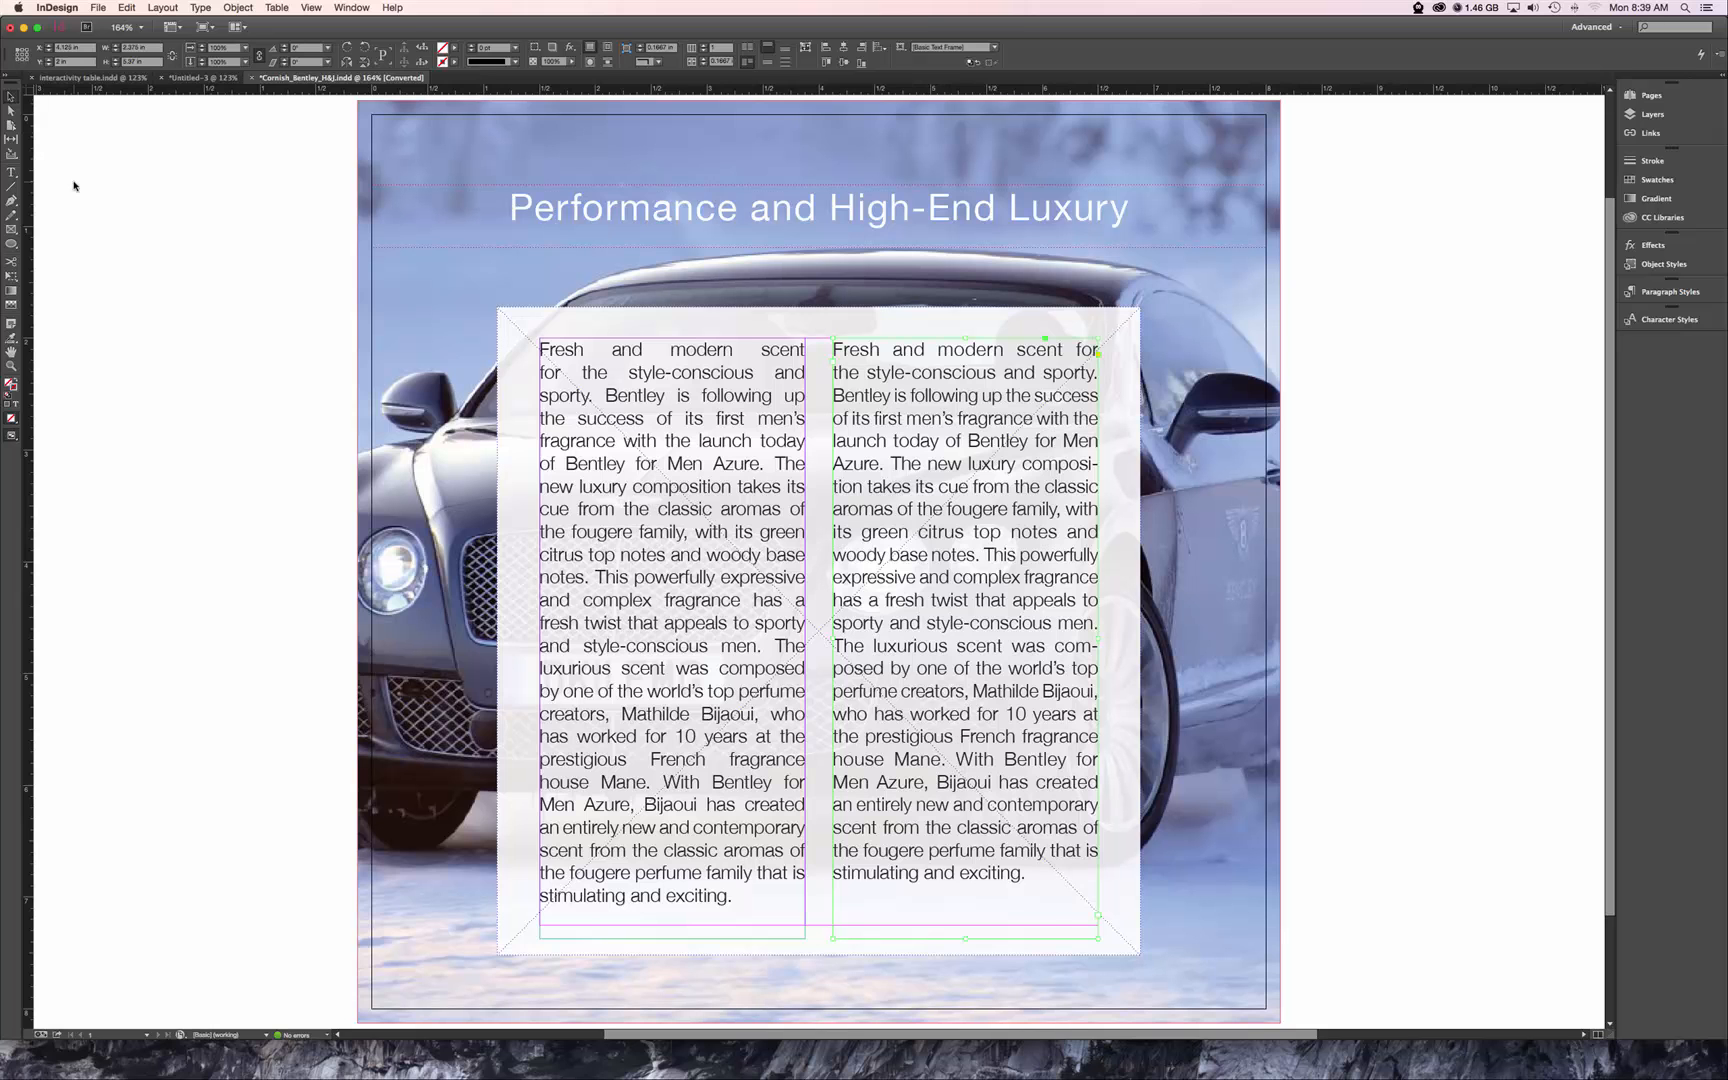
key("shift+w")
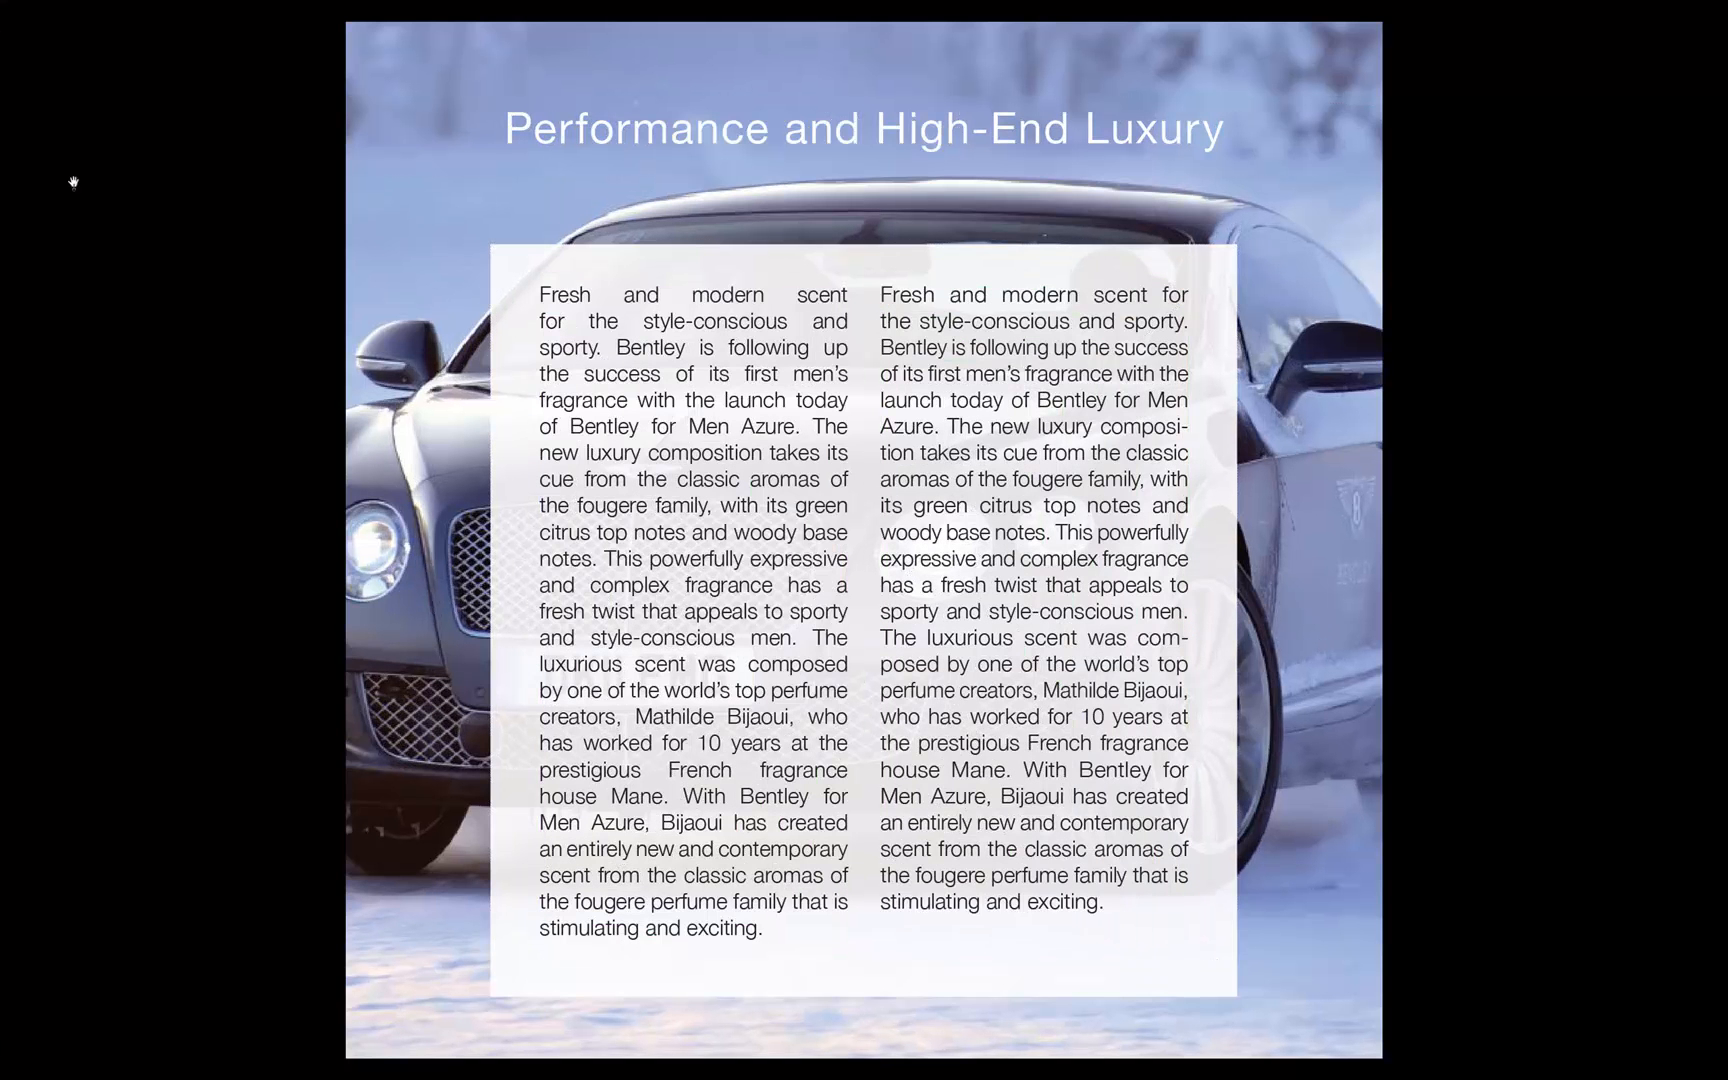